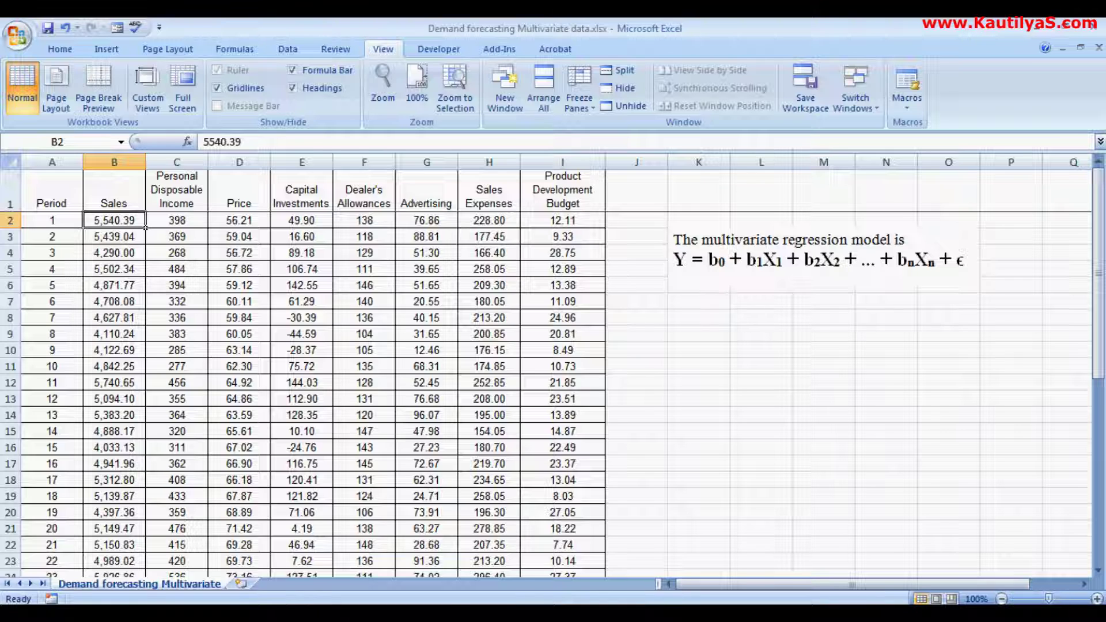
Review the sales data's column headings from Sales through Product Development Budget to identify the dependent and explanatory variables.
{"action": "left_click", "coordinate": [92, 197]}
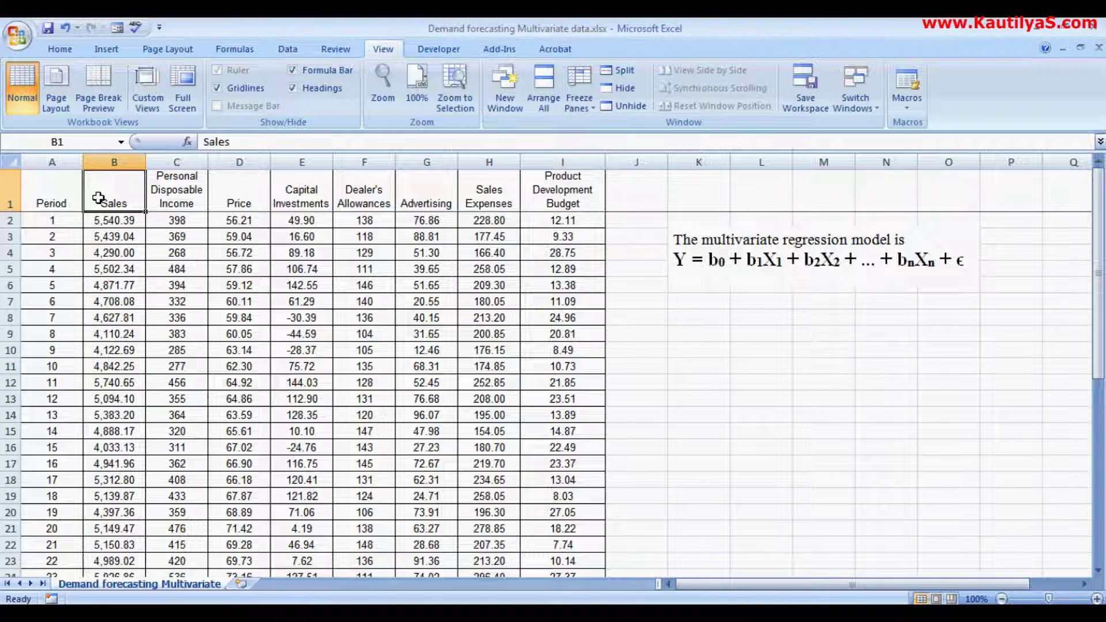
{"action": "left_click", "coordinate": [181, 201]}
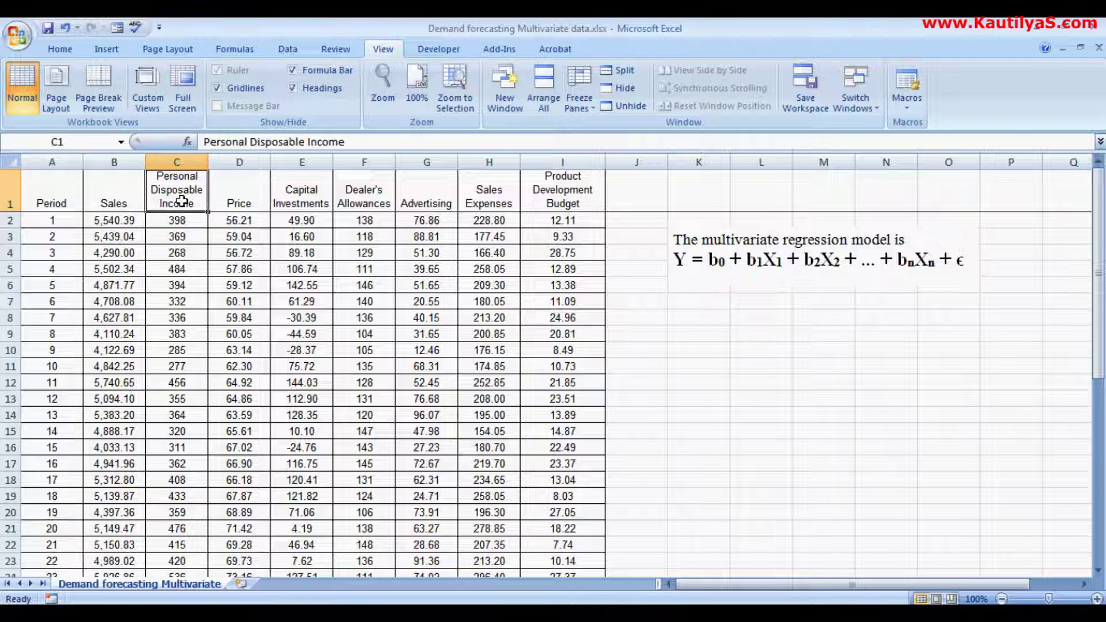
{"action": "left_click", "coordinate": [240, 203]}
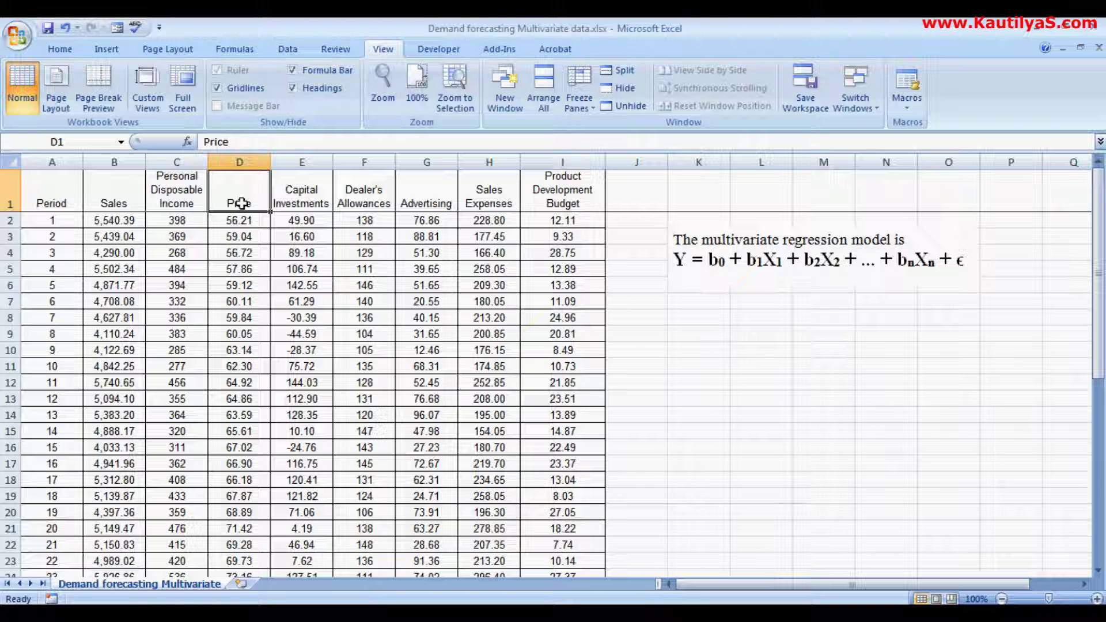
{"action": "left_click", "coordinate": [309, 198]}
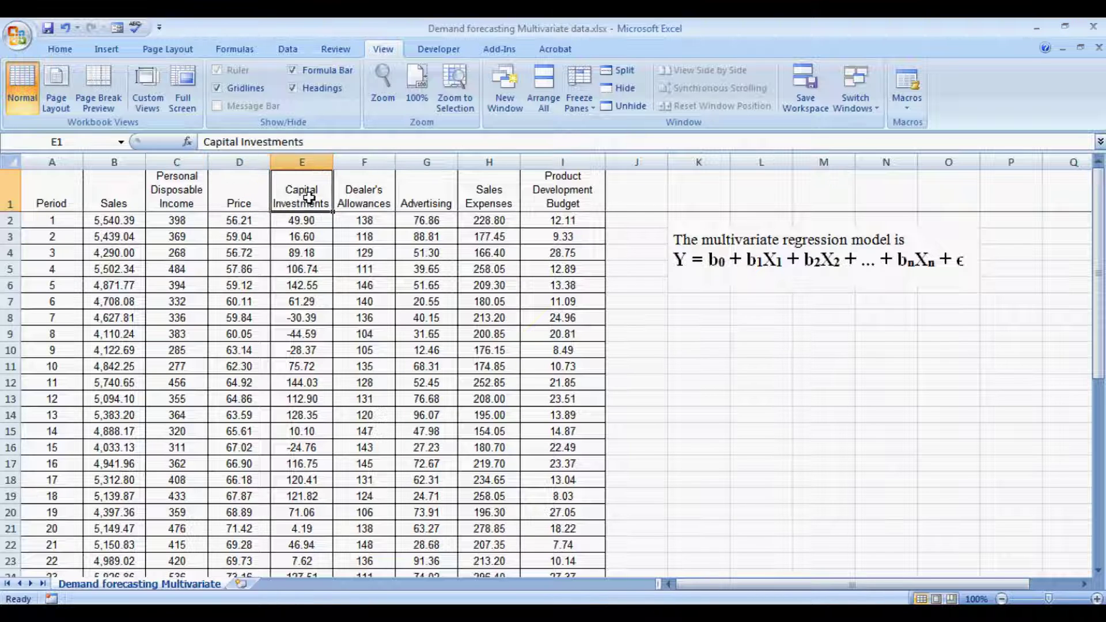
{"action": "left_click", "coordinate": [368, 198]}
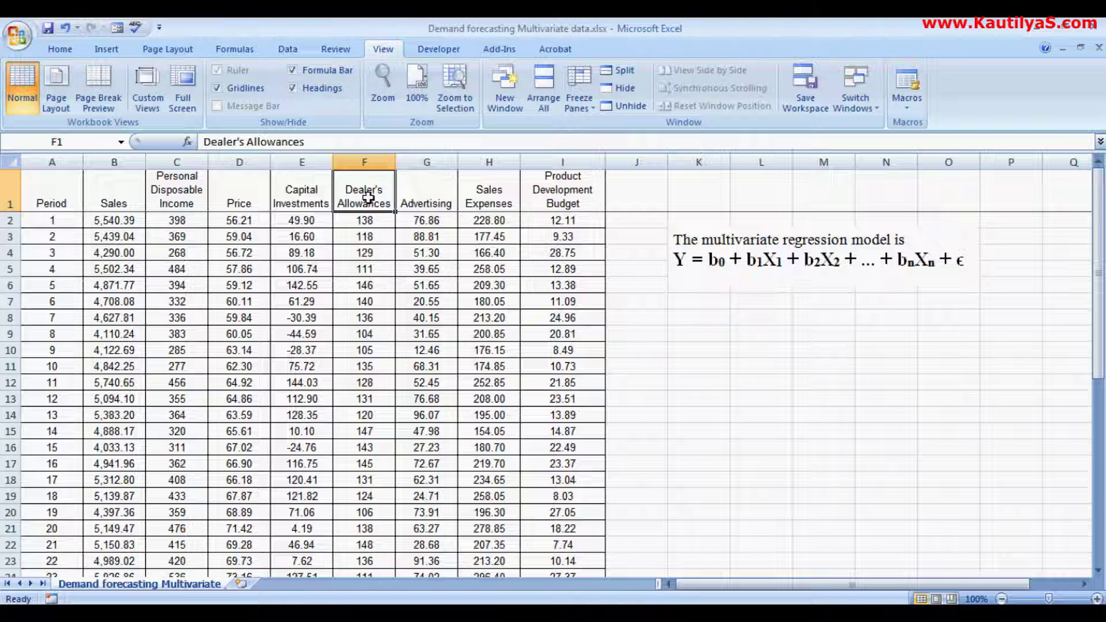
{"action": "left_click", "coordinate": [418, 200]}
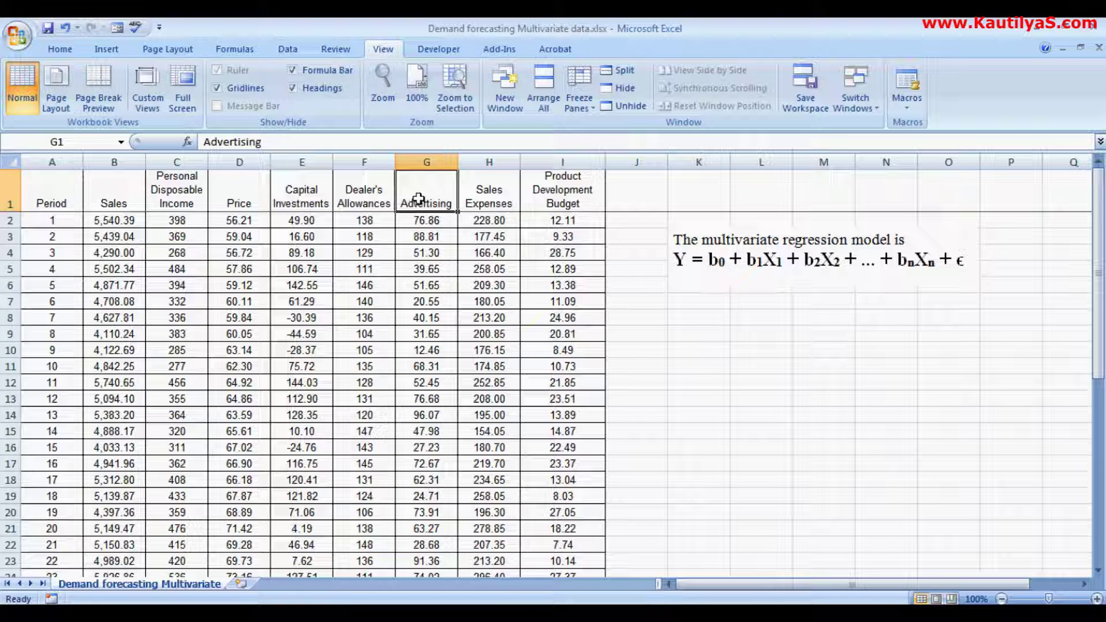
{"action": "left_click", "coordinate": [494, 189]}
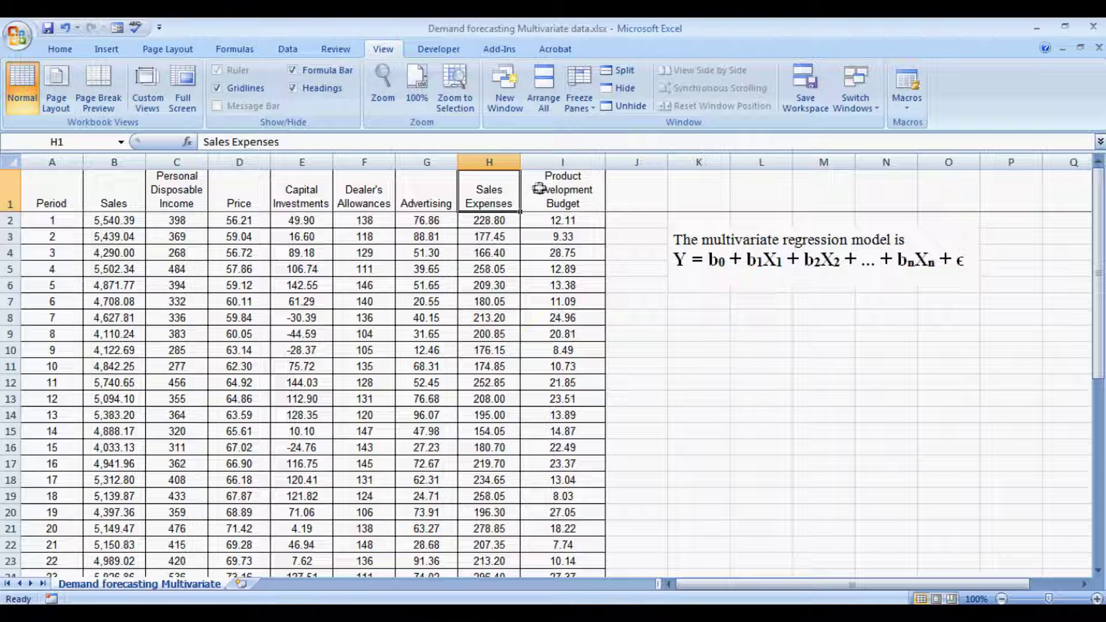
{"action": "left_click", "coordinate": [539, 189]}
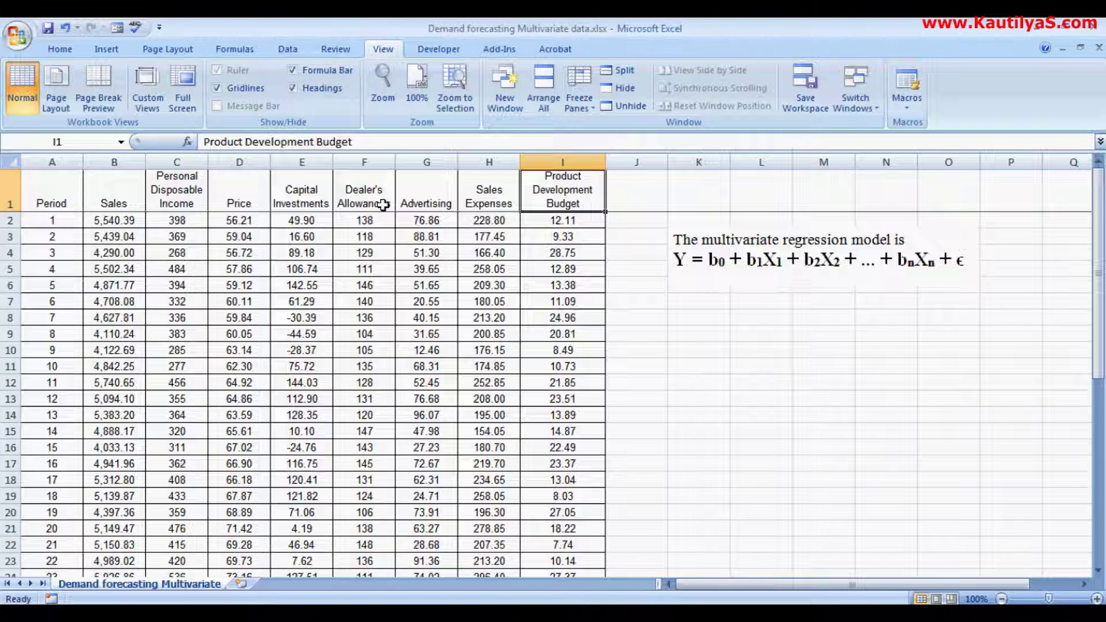
Start the Correlation analysis tool and set its input range to $B$1:$I$39, covering Sales through Product Development Budget.
{"action": "left_click", "coordinate": [291, 51]}
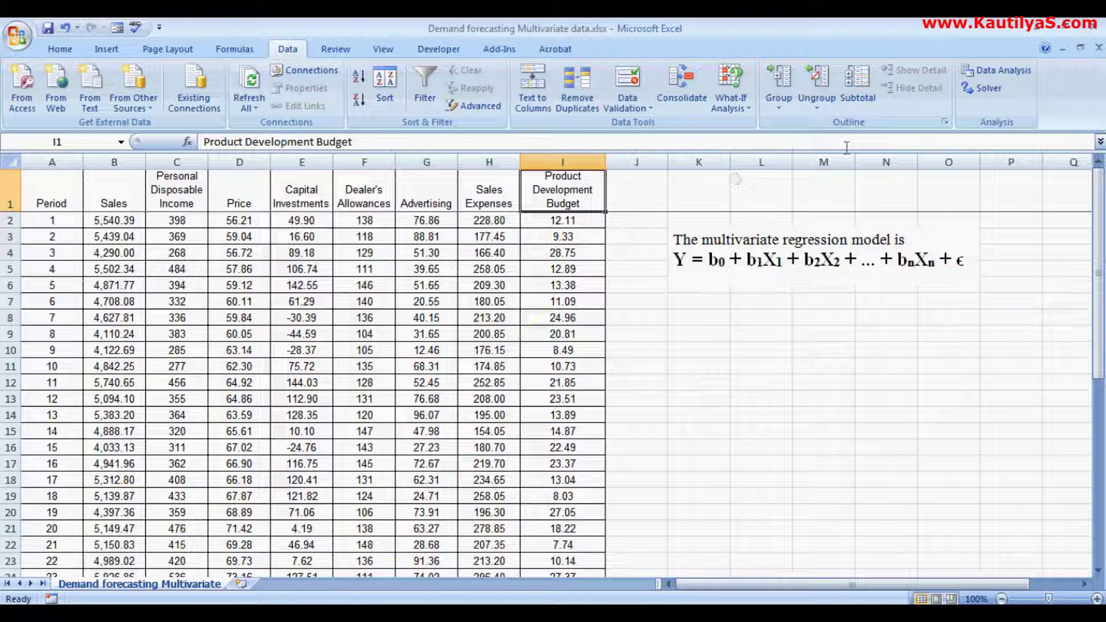
{"action": "left_click", "coordinate": [1002, 75]}
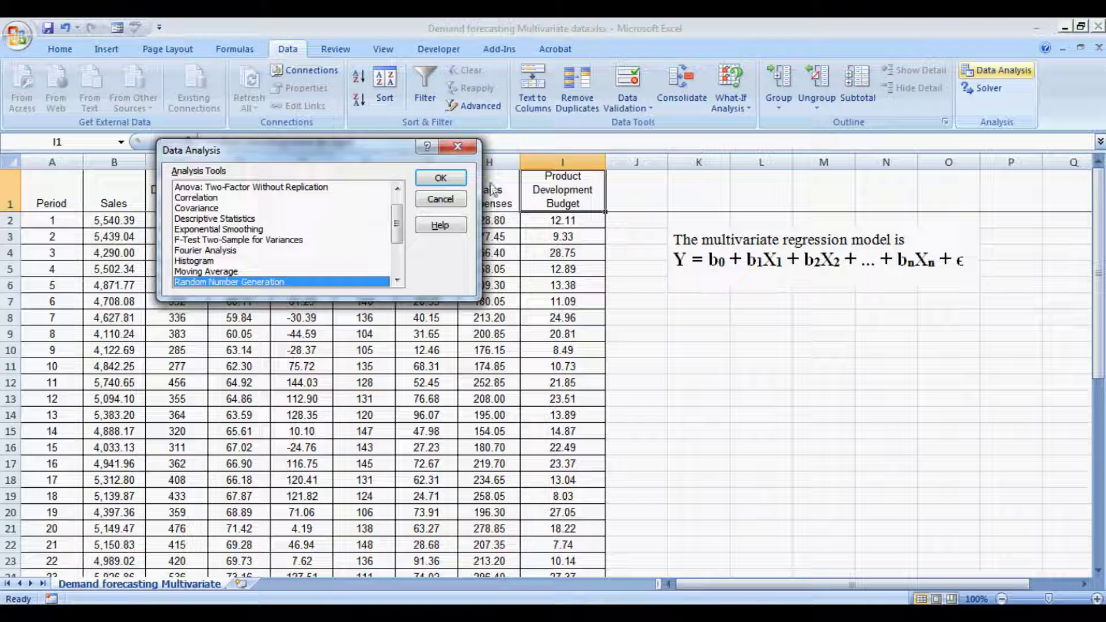
{"action": "left_click", "coordinate": [199, 201]}
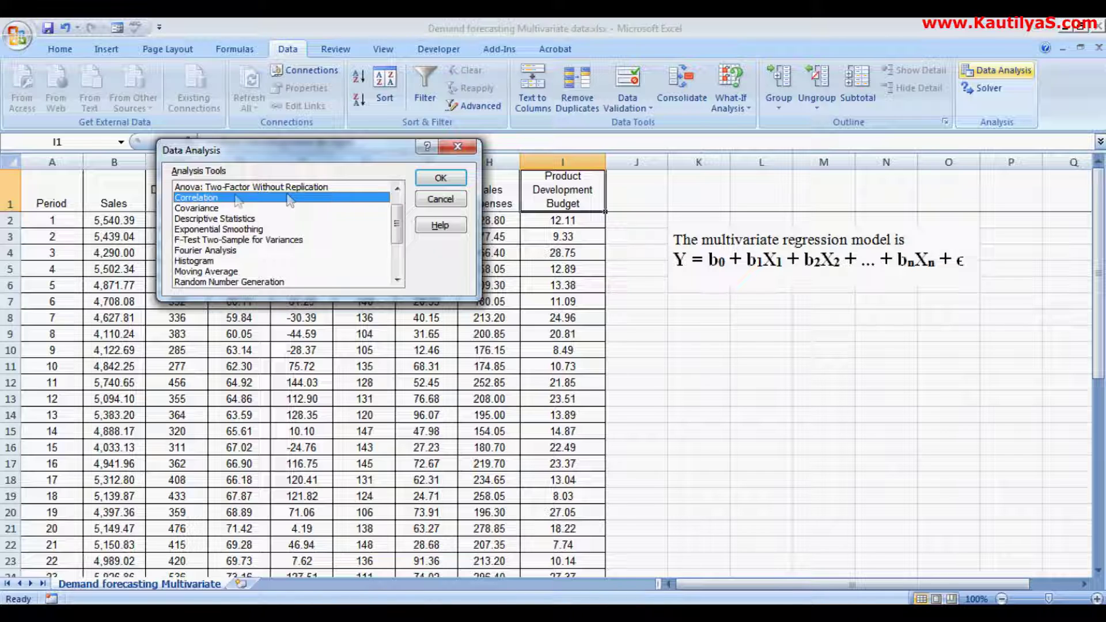
{"action": "left_click", "coordinate": [441, 182]}
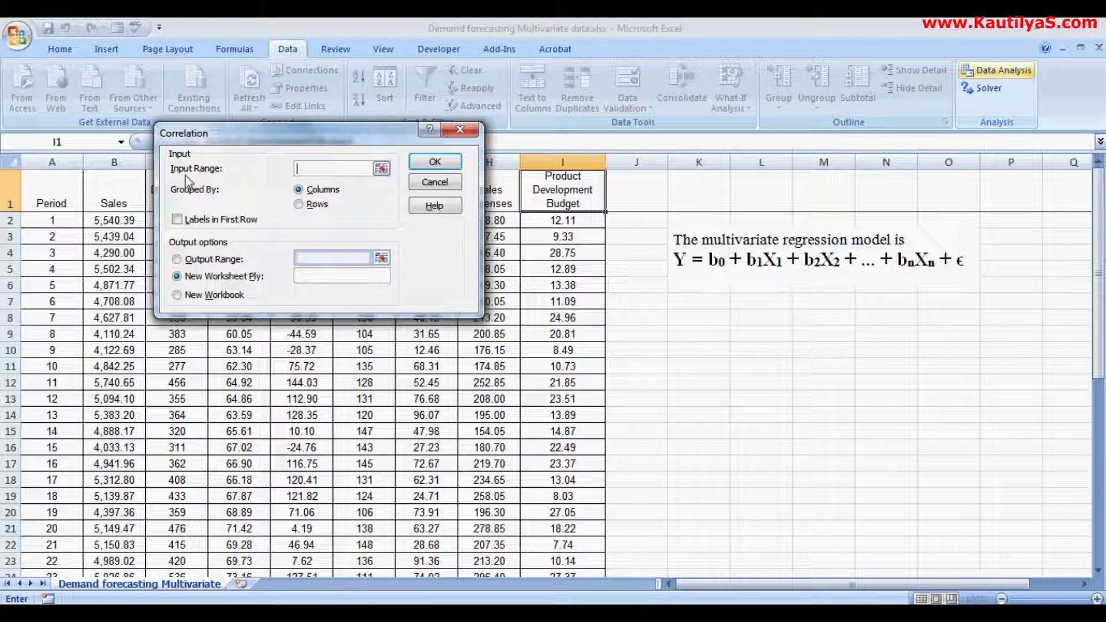
{"action": "left_click", "coordinate": [381, 168]}
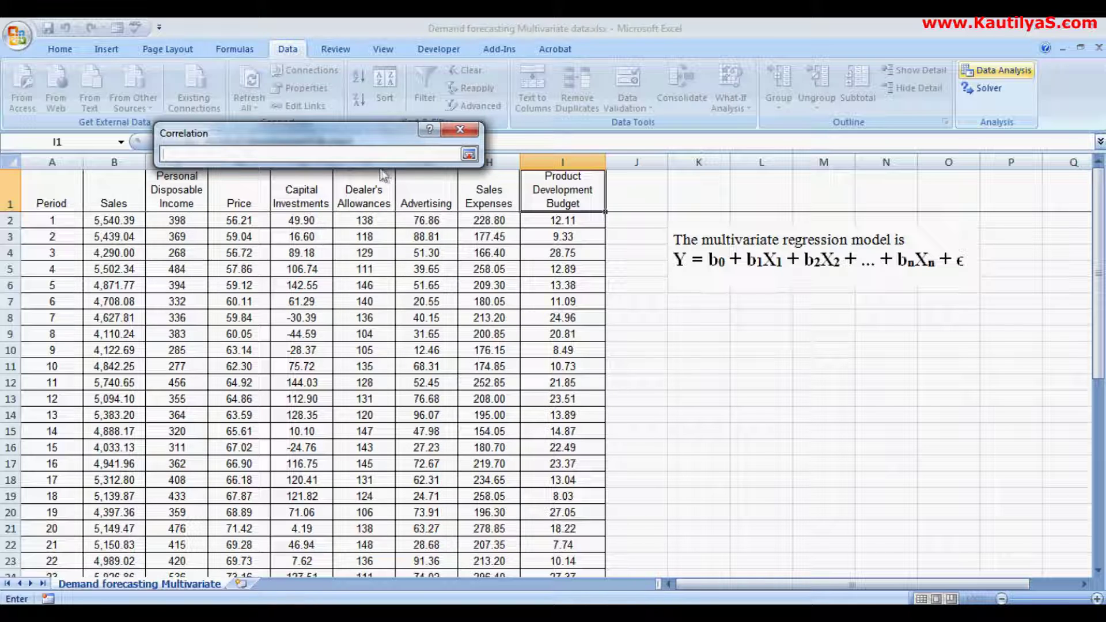
{"action": "left_click_drag", "start_coordinate": [114, 198], "coordinate": [551, 498]}
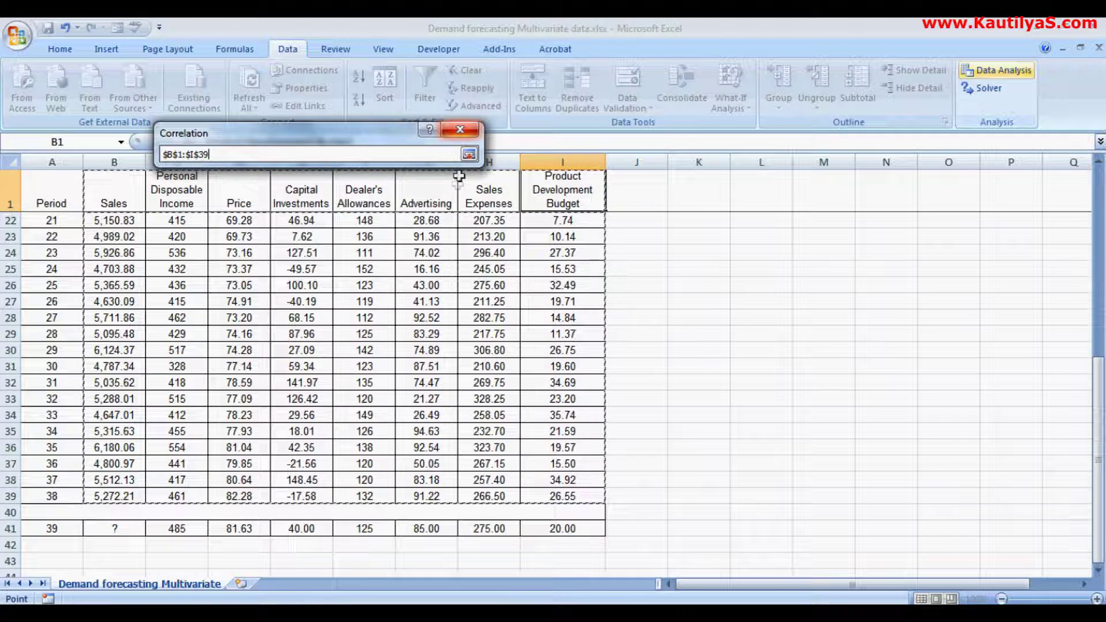
{"action": "left_click", "coordinate": [469, 154]}
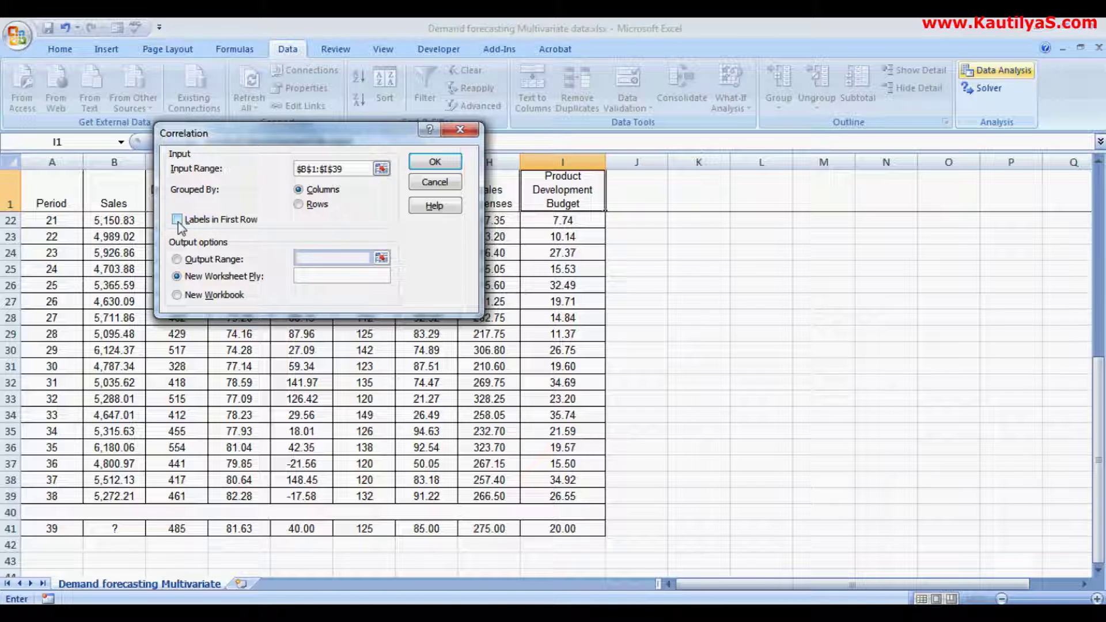
Treat the first row as labels and output the correlation matrix to a new worksheet named Correlation.
{"action": "left_click_drag", "start_coordinate": [251, 139], "coordinate": [646, 161]}
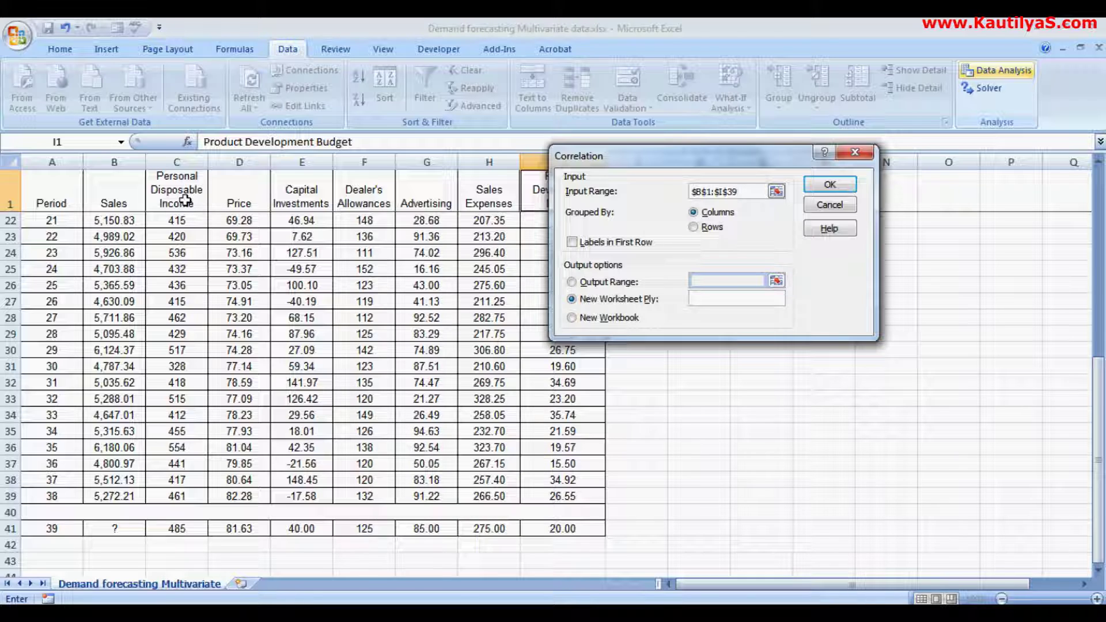
{"action": "left_click", "coordinate": [574, 243]}
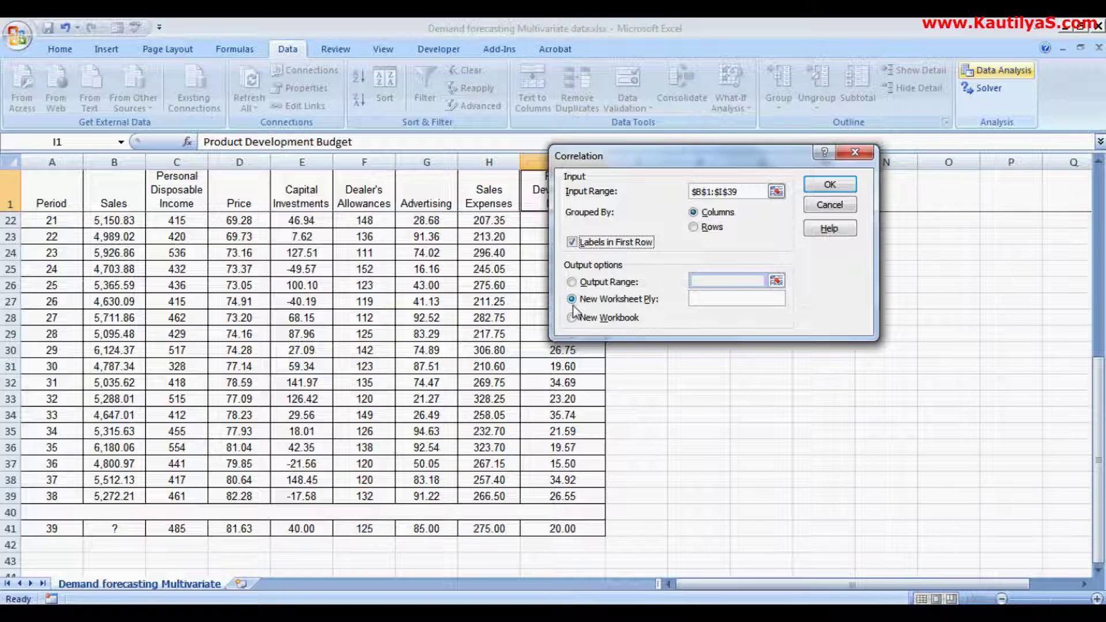
{"action": "left_click", "coordinate": [713, 299]}
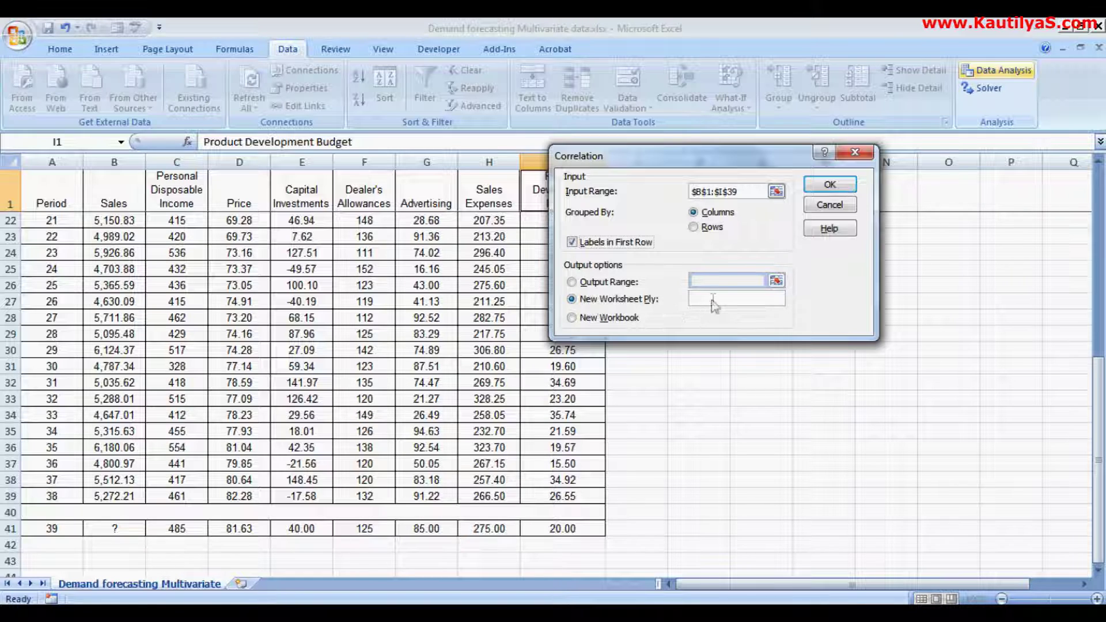
{"action": "type", "text": "Correlation"}
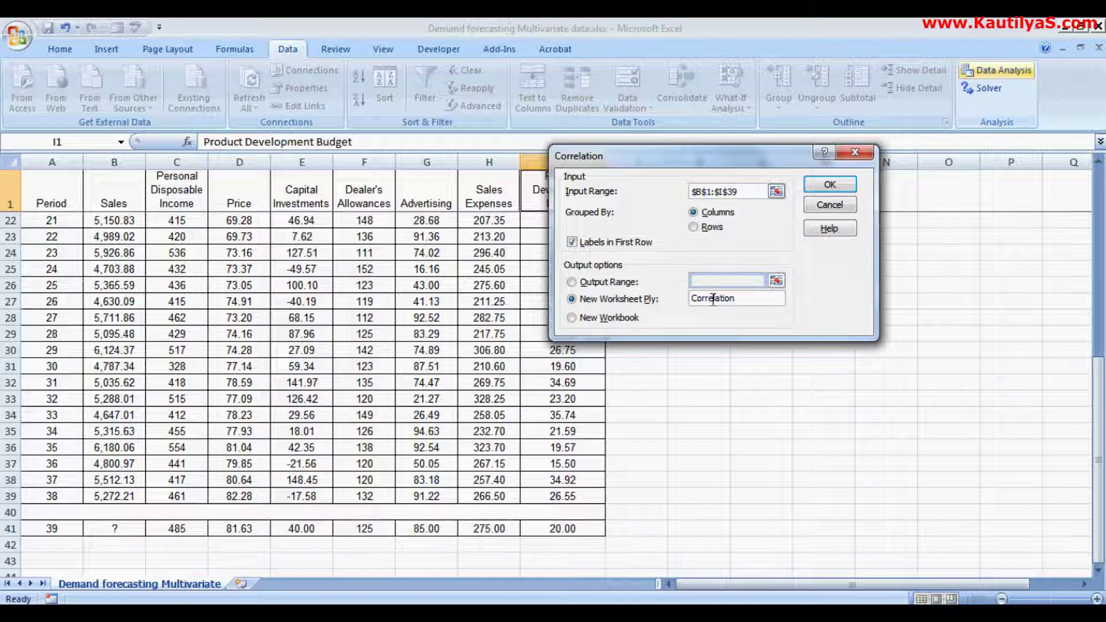
{"action": "left_click", "coordinate": [829, 186]}
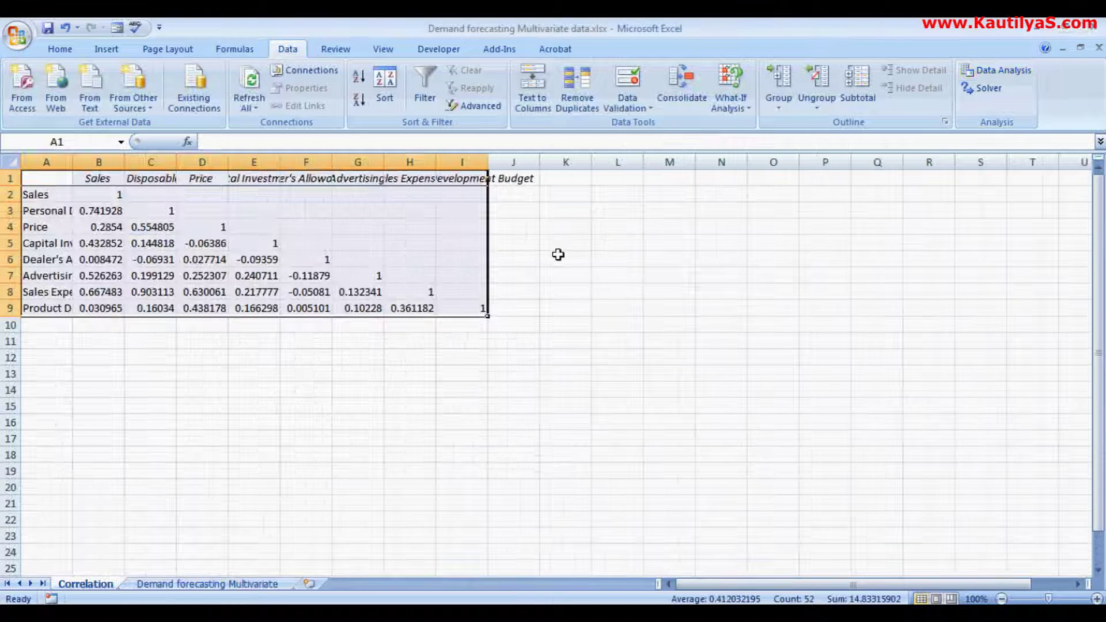
Autofit all column widths on the Correlation sheet to their contents.
{"action": "left_click", "coordinate": [12, 161]}
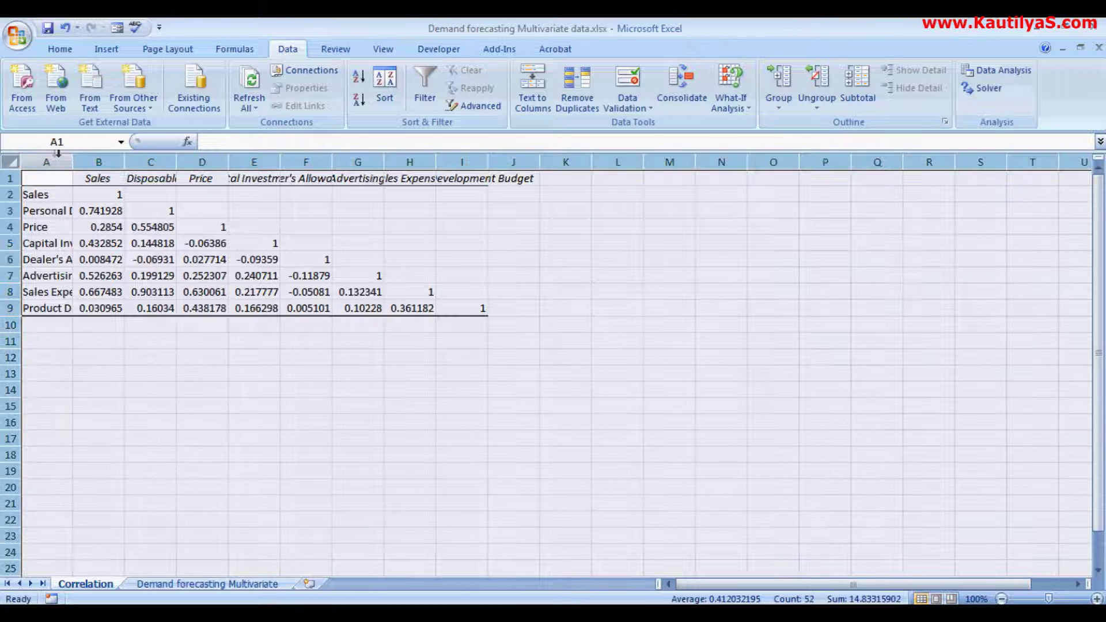
{"action": "double_click", "coordinate": [70, 159]}
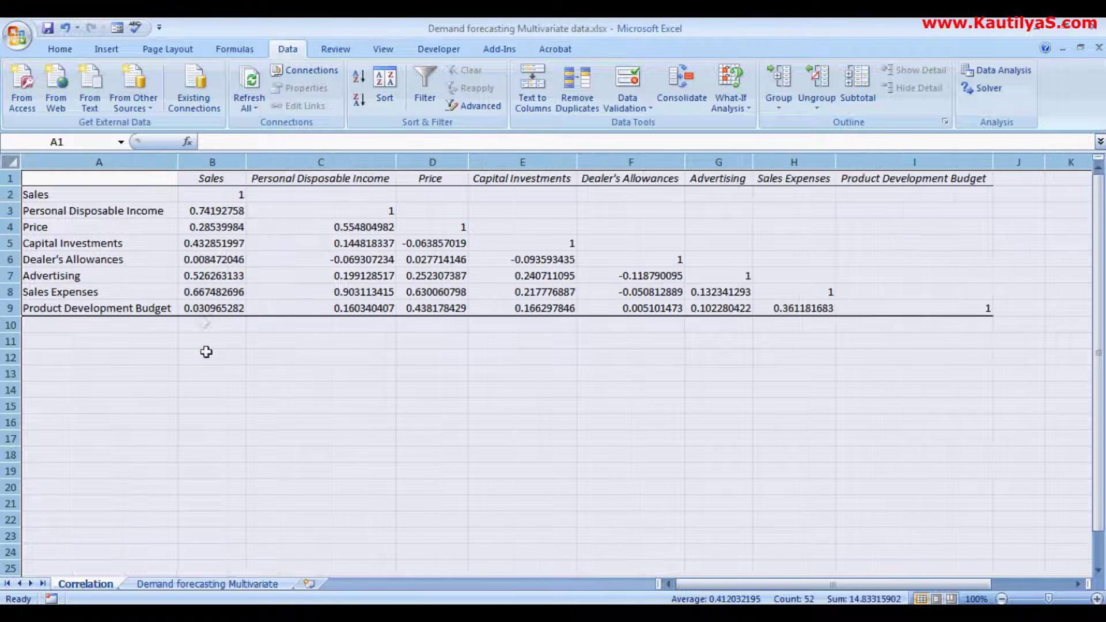
{"action": "left_click", "coordinate": [206, 354]}
Format the correlation coefficients in B2:I9 as Number with two decimal places.
{"action": "left_click_drag", "start_coordinate": [219, 196], "coordinate": [891, 312]}
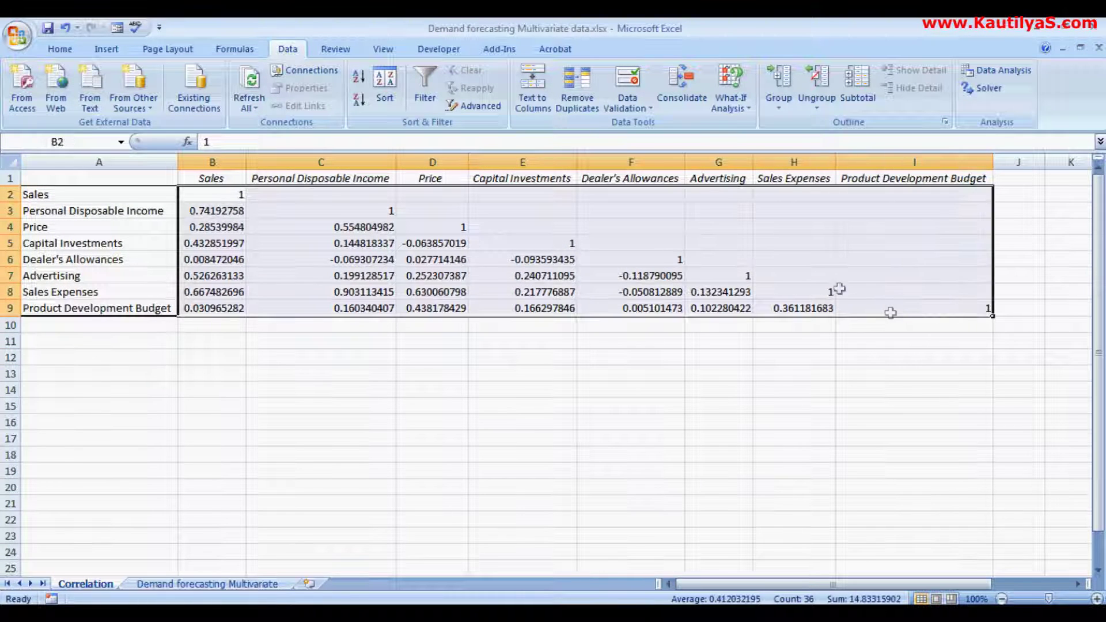
{"action": "left_click", "coordinate": [63, 51]}
{"action": "left_click", "coordinate": [595, 76]}
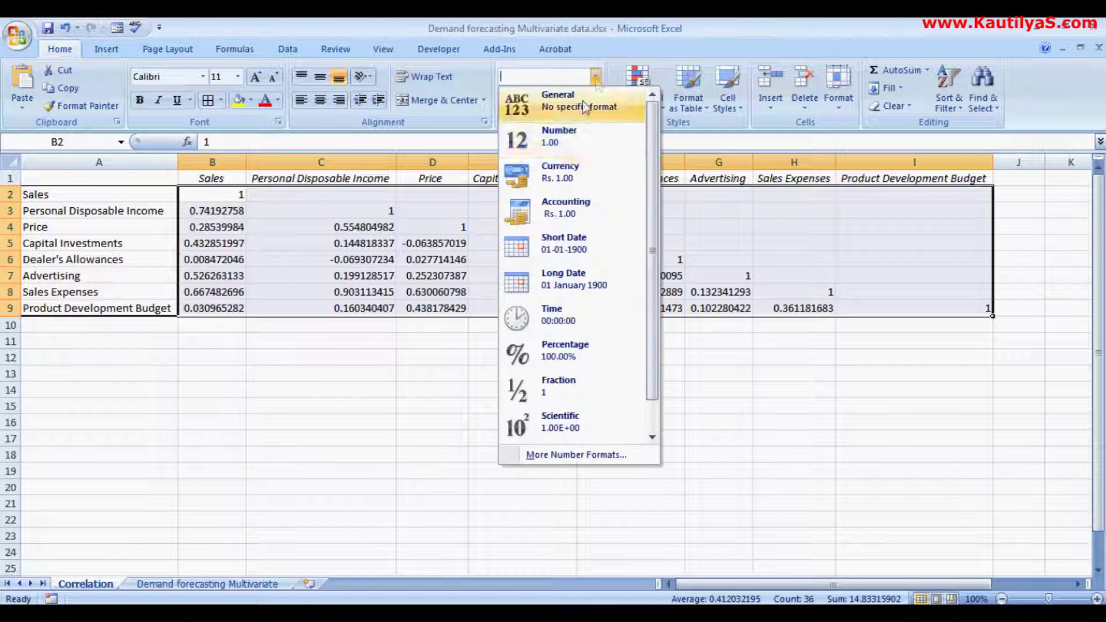
{"action": "left_click", "coordinate": [563, 144]}
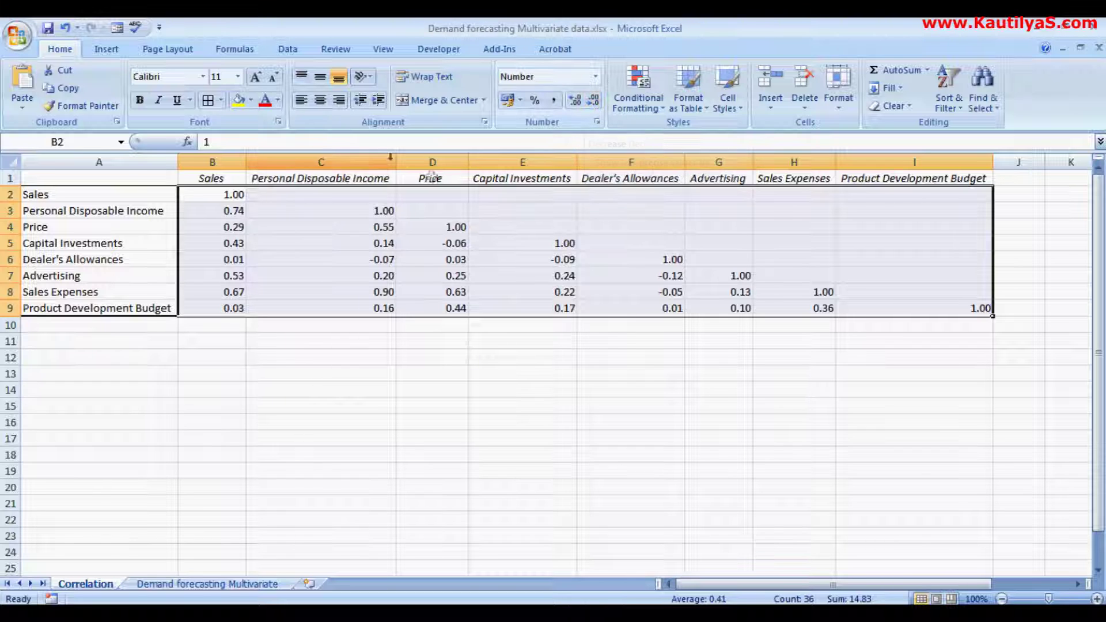
{"action": "left_click", "coordinate": [280, 325]}
Make the Sales correlation coefficients in B2:B9 bold.
{"action": "left_click_drag", "start_coordinate": [213, 194], "coordinate": [228, 308]}
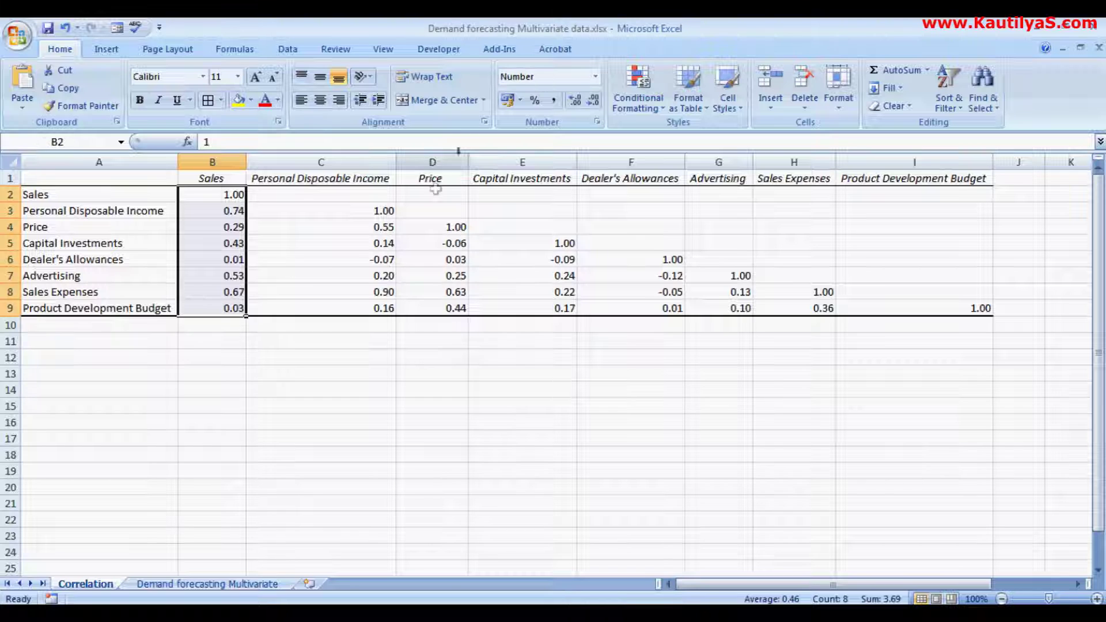
{"action": "left_click", "coordinate": [139, 102]}
{"action": "left_click", "coordinate": [284, 258]}
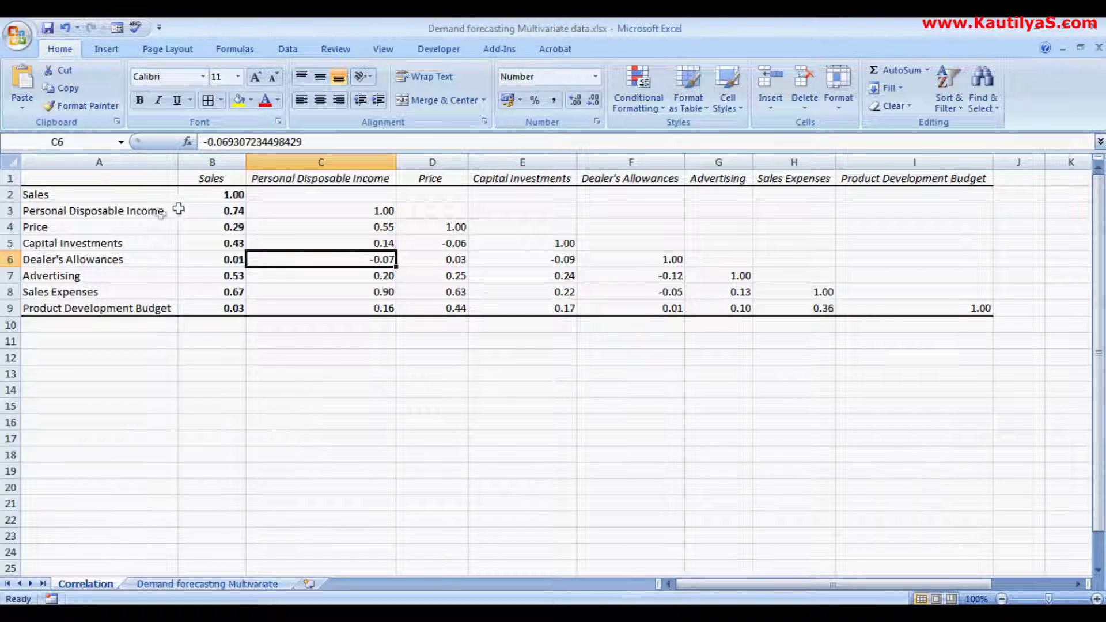
Examine how strongly Sales correlates with Personal Disposable Income, Sales Expenses and Capital Investments.
{"action": "left_click", "coordinate": [201, 180]}
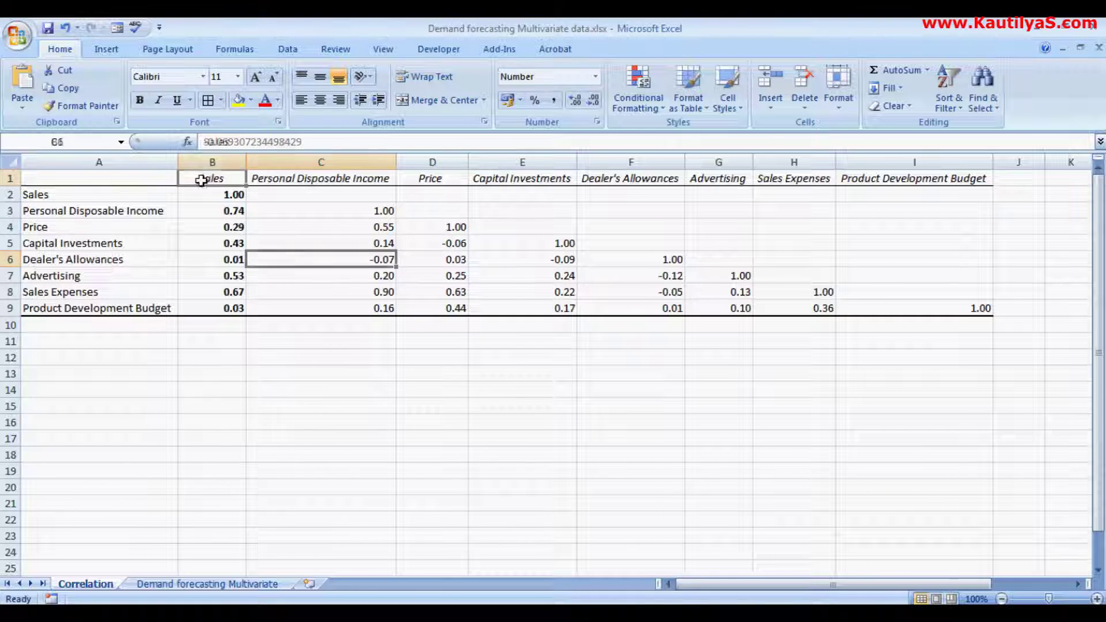
{"action": "left_click", "coordinate": [109, 212]}
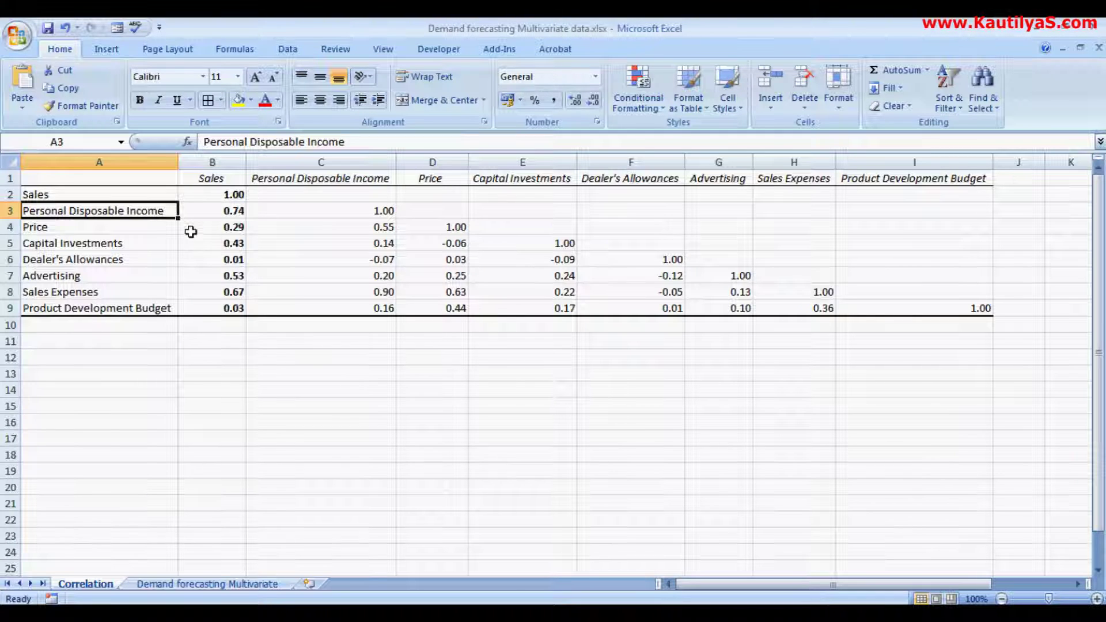
{"action": "left_click", "coordinate": [203, 212]}
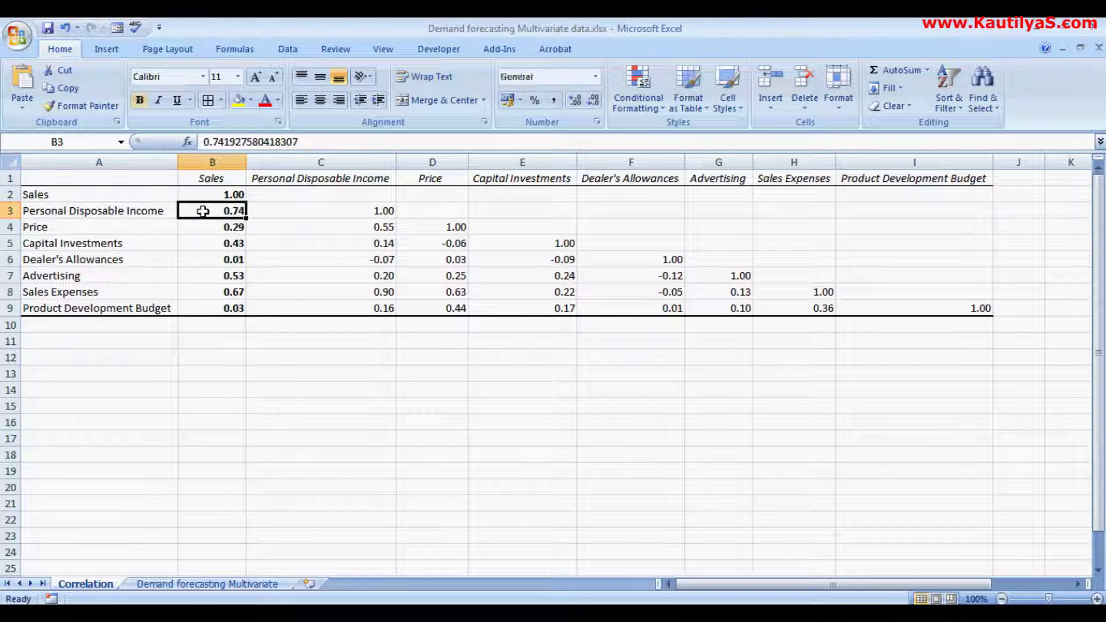
{"action": "left_click", "coordinate": [196, 292]}
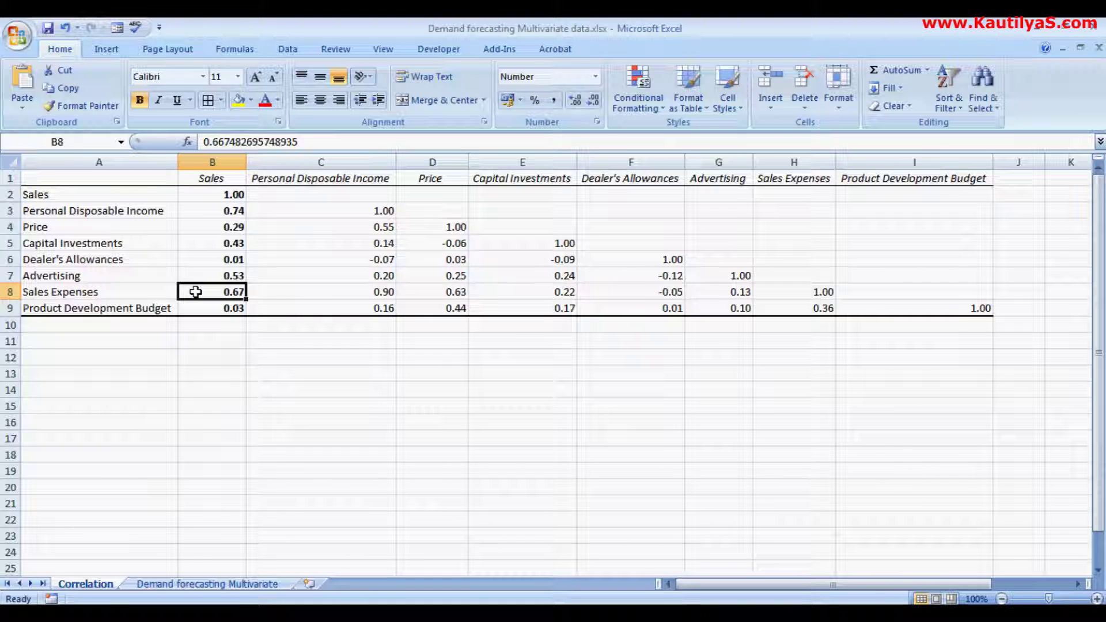
{"action": "left_click", "coordinate": [195, 247]}
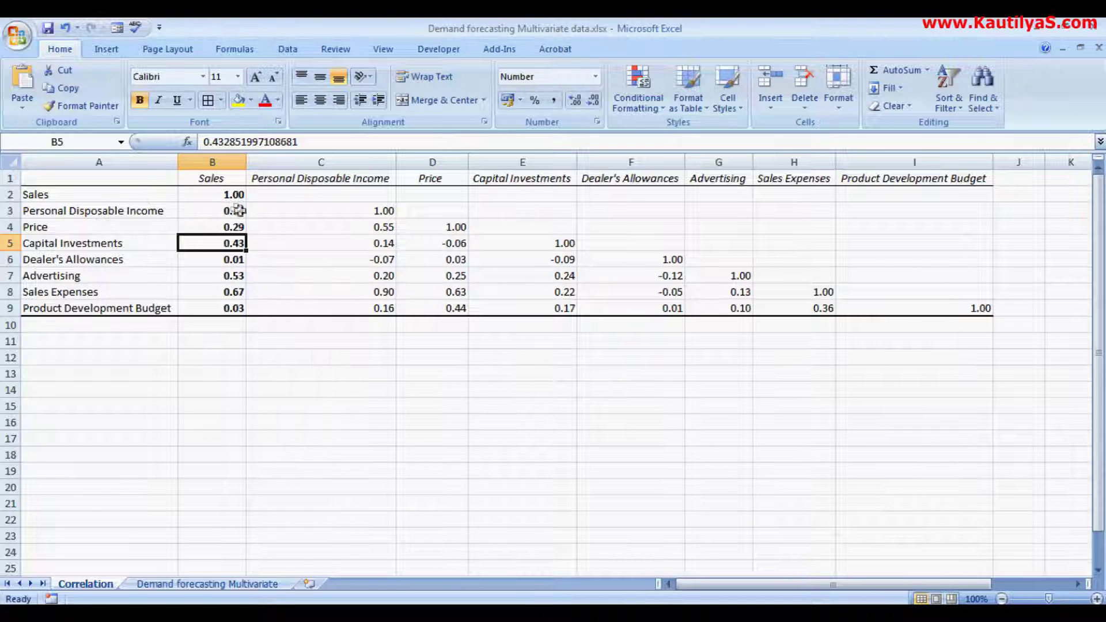
Apply borders around every cell of the correlation matrix, A1:I9.
{"action": "mouse_move", "coordinate": [116, 179]}
{"action": "left_mouse_down"}
{"action": "mouse_move", "coordinate": [929, 271]}
{"action": "mouse_move", "coordinate": [935, 309]}
{"action": "left_mouse_up"}
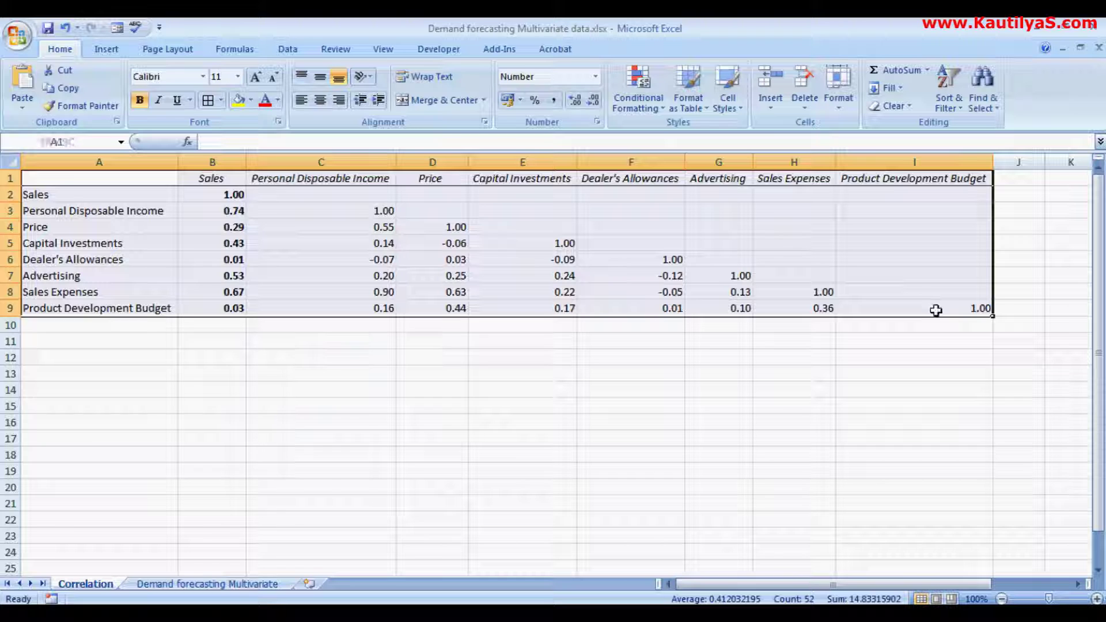
{"action": "left_click", "coordinate": [208, 101]}
{"action": "left_click", "coordinate": [295, 313]}
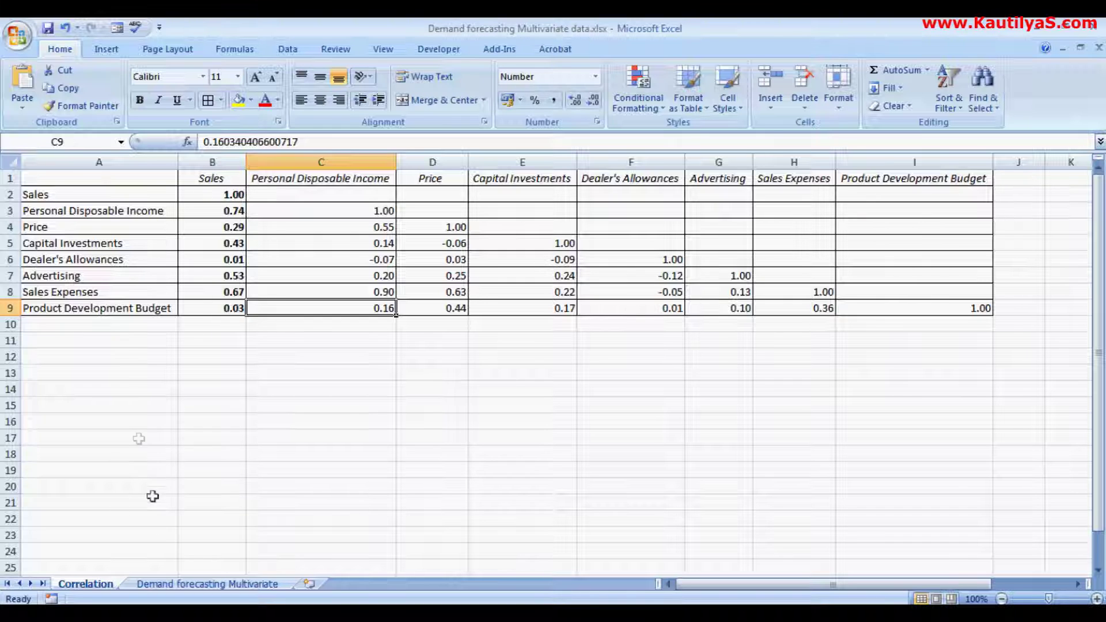
Start a Regression analysis from the Data Analysis tools on the Demand forecasting Multivariate sheet.
{"action": "left_click", "coordinate": [183, 584]}
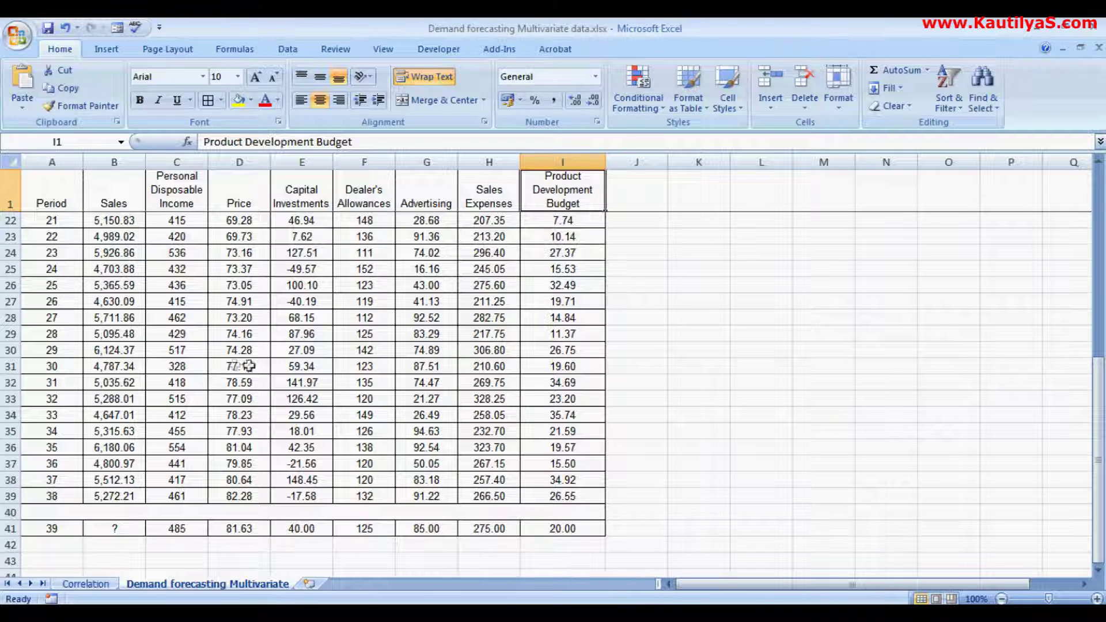
{"action": "left_click_drag", "start_coordinate": [1100, 401], "coordinate": [1100, 212]}
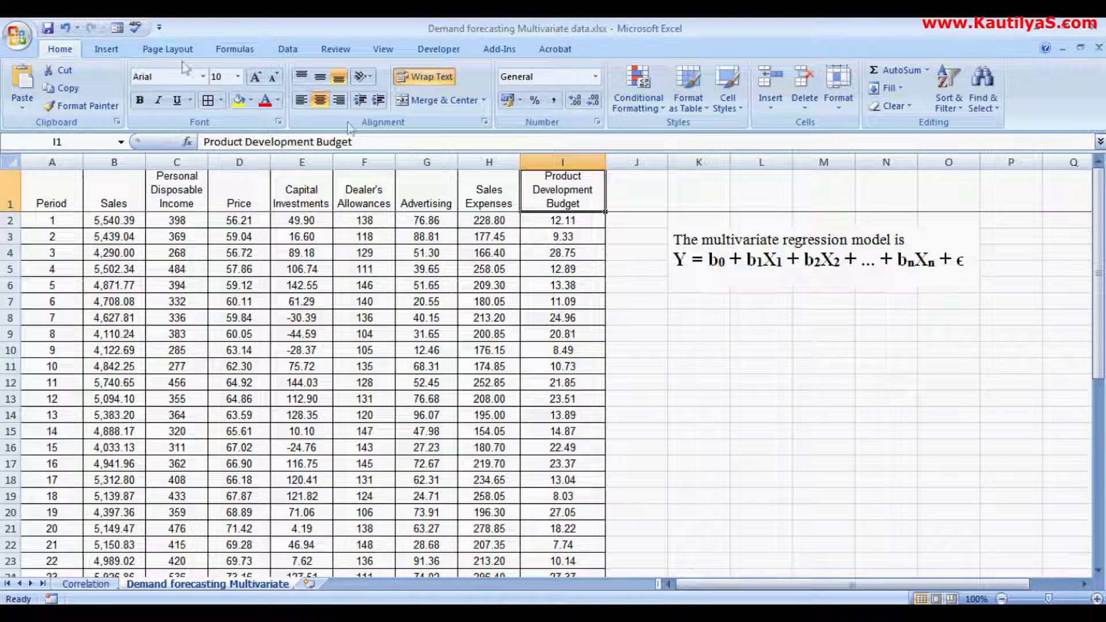
{"action": "left_click", "coordinate": [289, 50]}
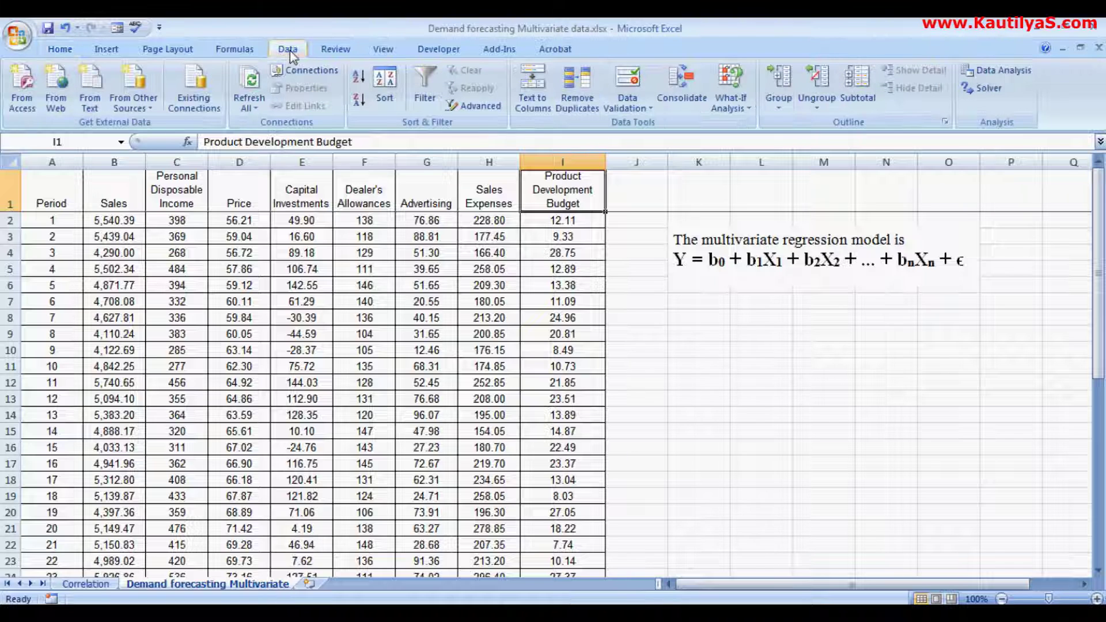
{"action": "left_click", "coordinate": [998, 75]}
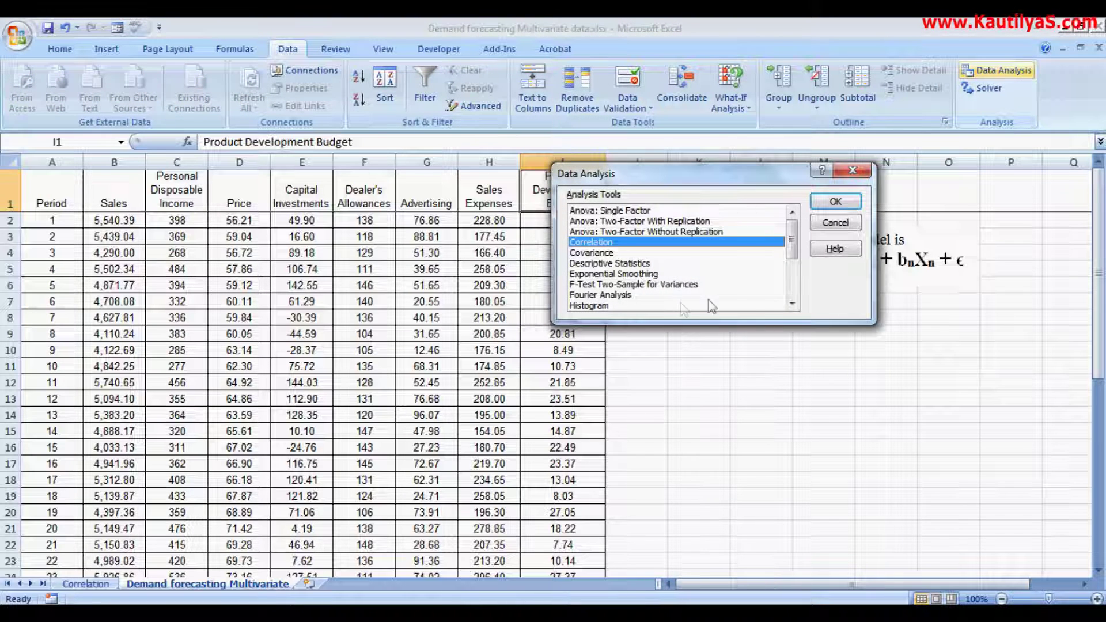
{"action": "left_click", "coordinate": [792, 304]}
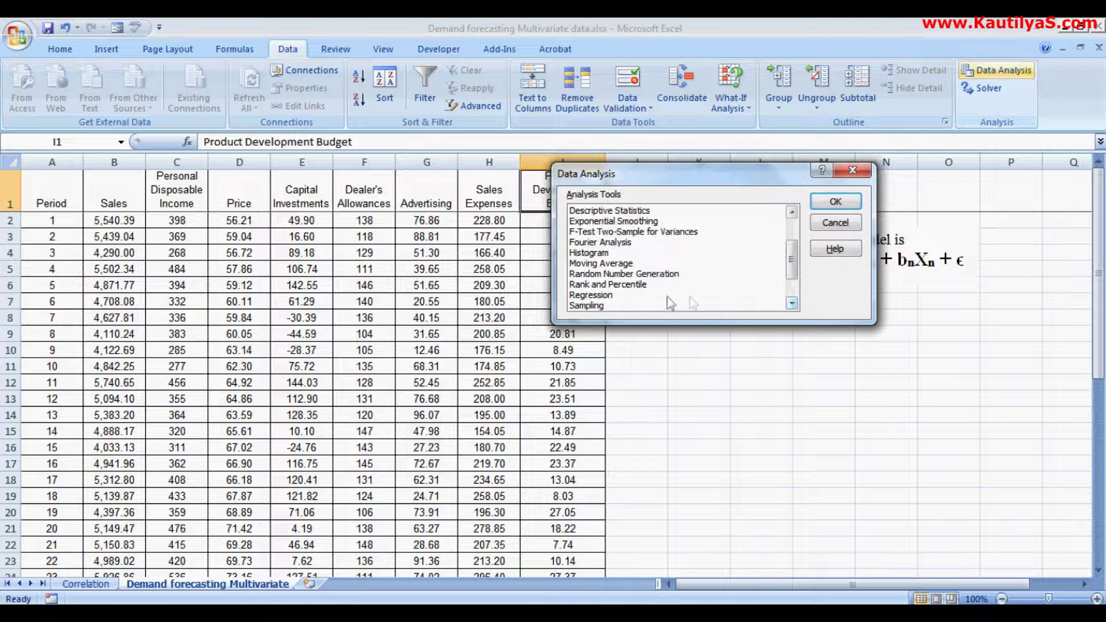
{"action": "left_click", "coordinate": [610, 296]}
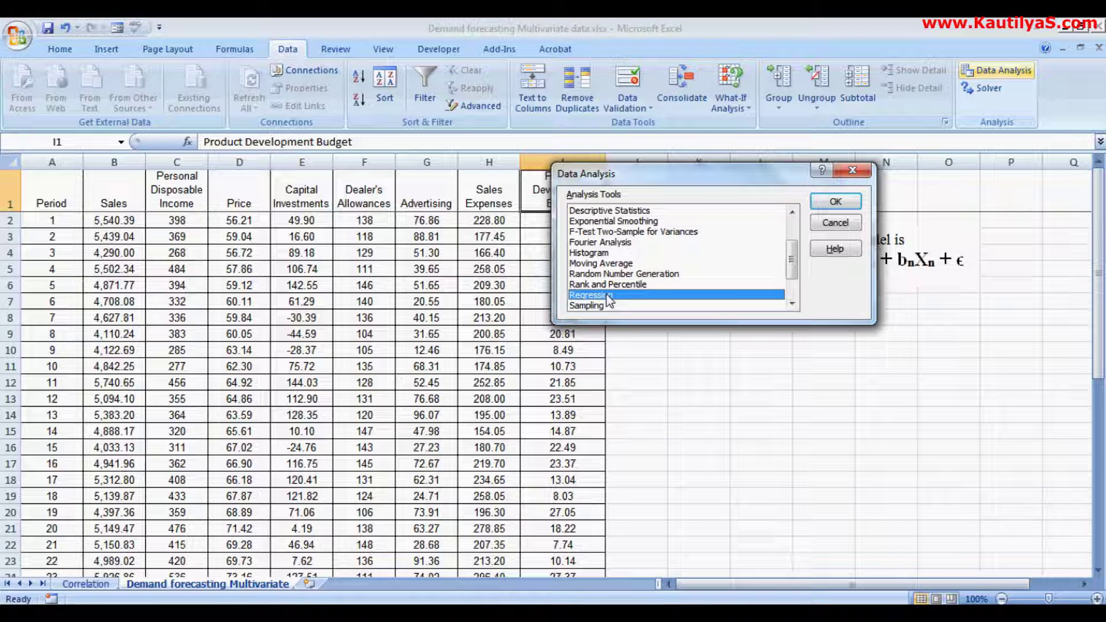
{"action": "left_click", "coordinate": [825, 209]}
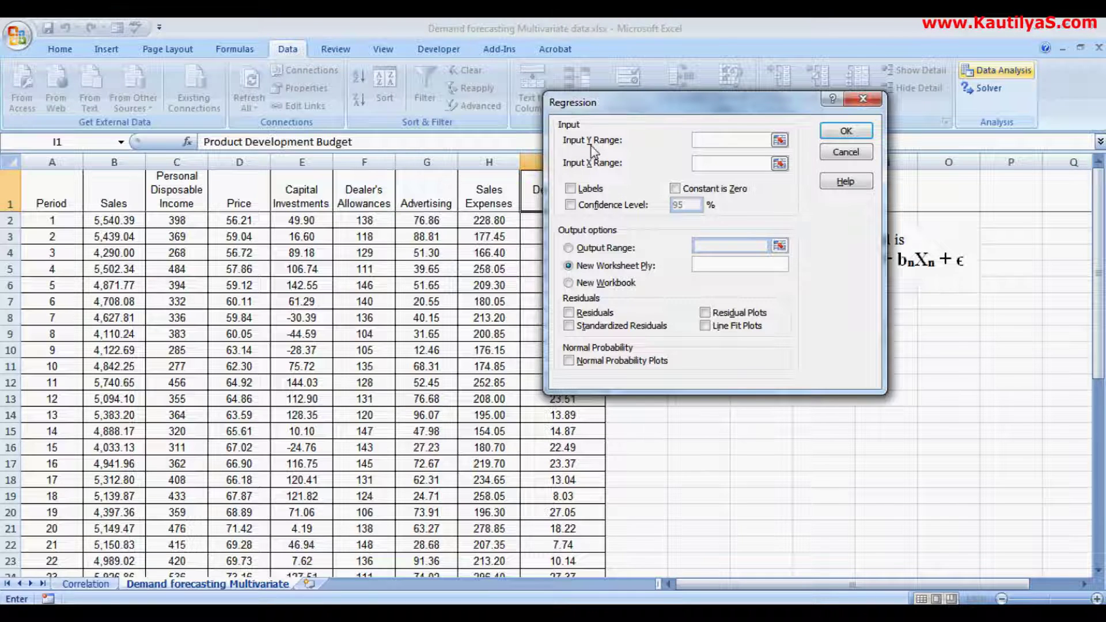
Set the regression's Input Y Range to the Sales column with its header, $B$1:$B$39.
{"action": "left_click", "coordinate": [780, 142]}
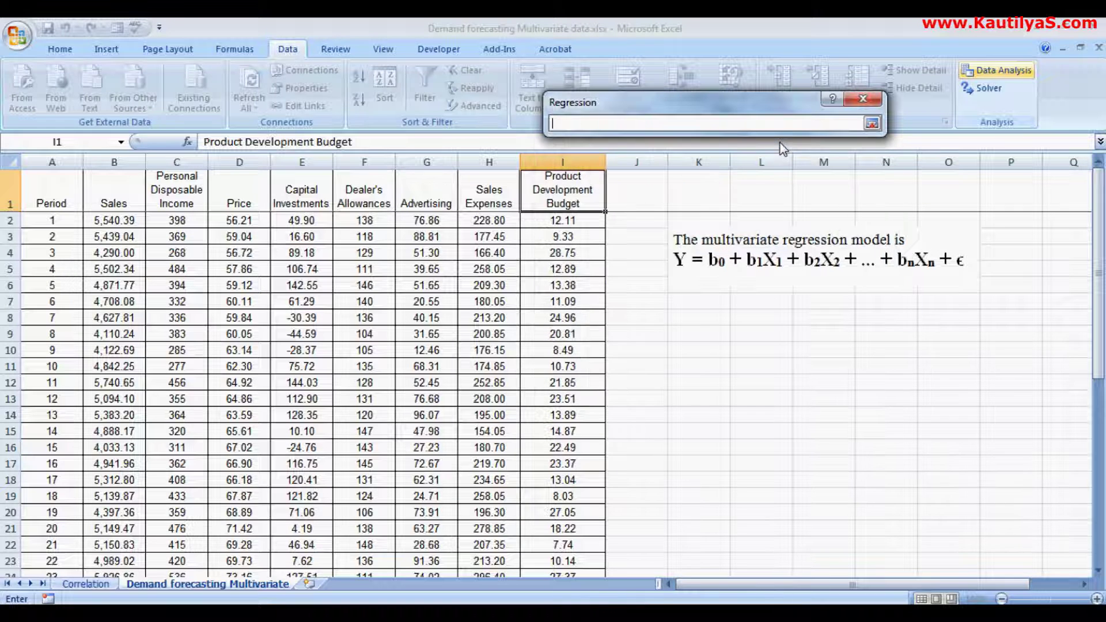
{"action": "left_click_drag", "start_coordinate": [123, 201], "coordinate": [113, 529]}
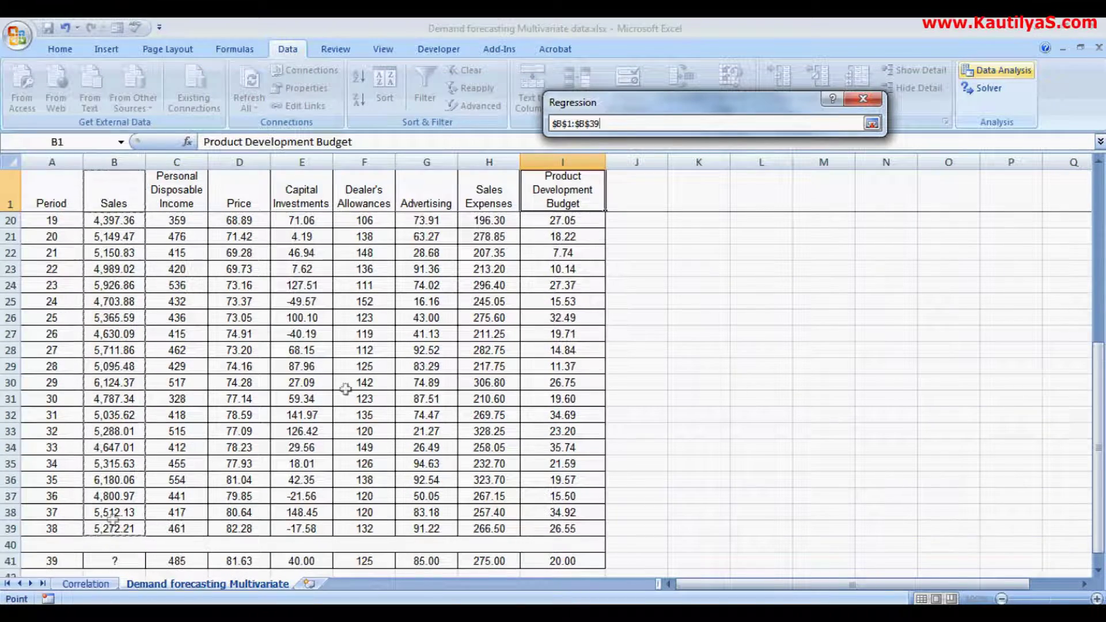
{"action": "left_click", "coordinate": [872, 123]}
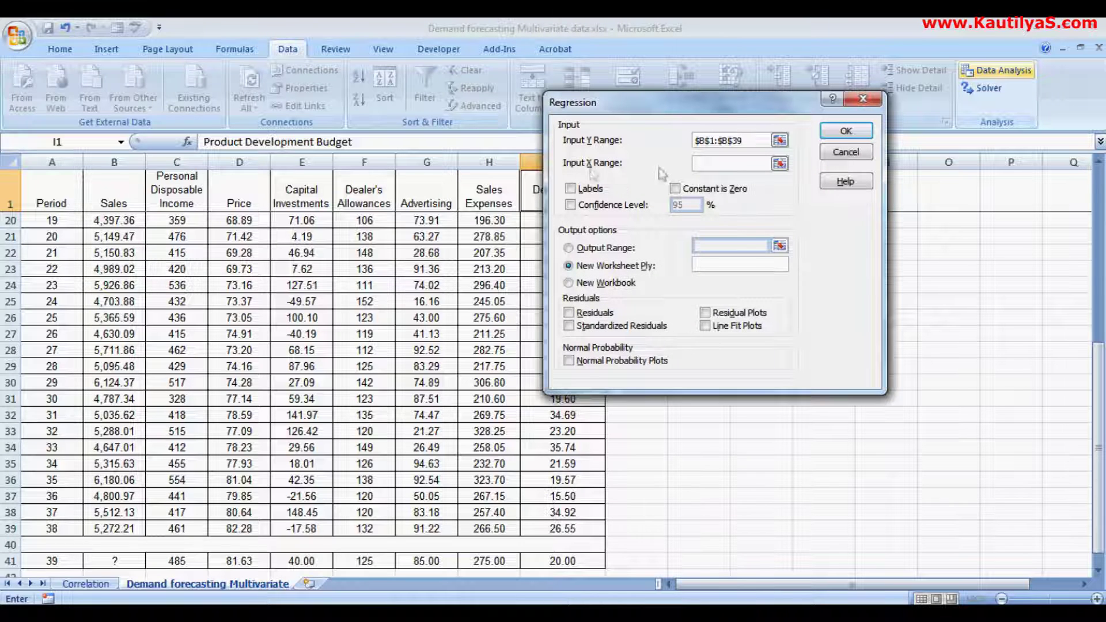
Set the regression's Input X Range to the explanatory variables with their headers, $C$1:$I$39.
{"action": "left_click", "coordinate": [780, 164]}
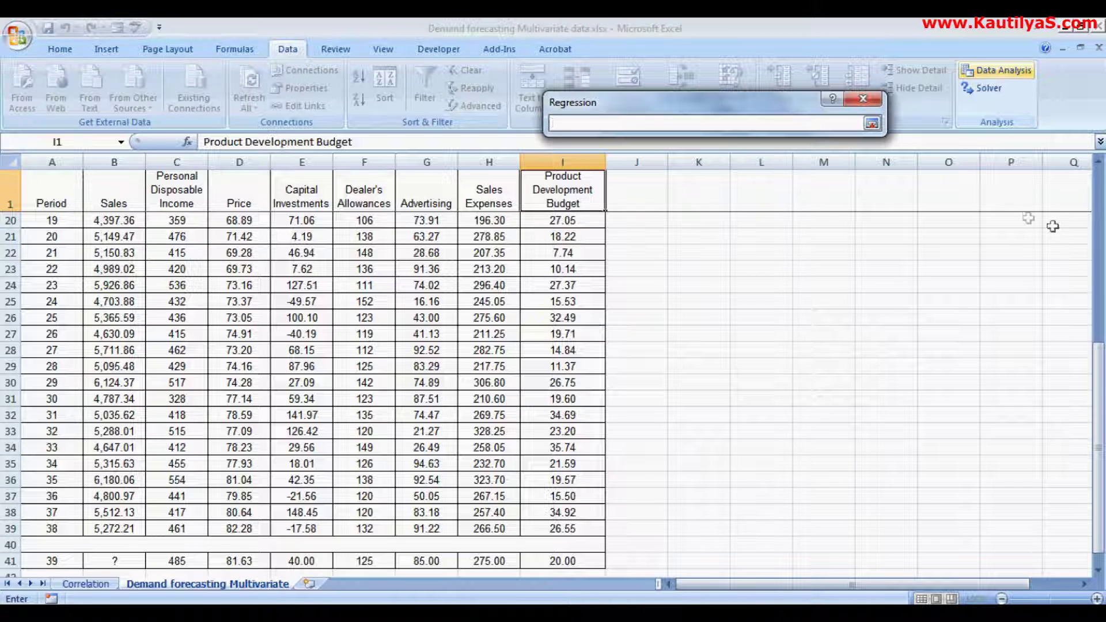
{"action": "left_click_drag", "start_coordinate": [1100, 380], "coordinate": [1101, 222]}
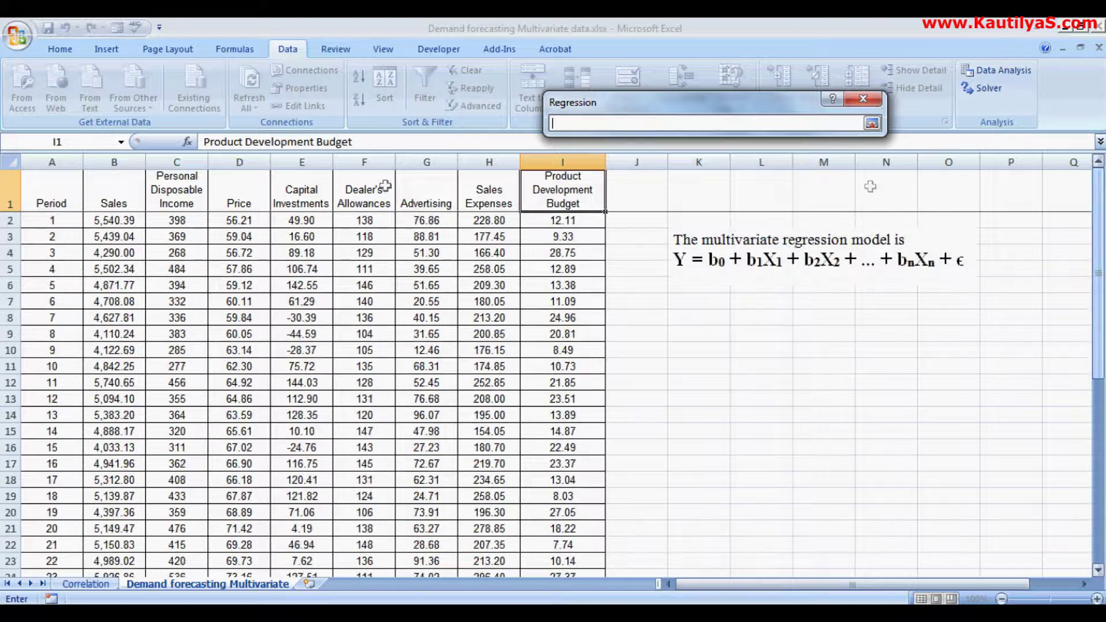
{"action": "left_click", "coordinate": [180, 190]}
{"action": "left_click_drag", "start_coordinate": [180, 190], "coordinate": [532, 548]}
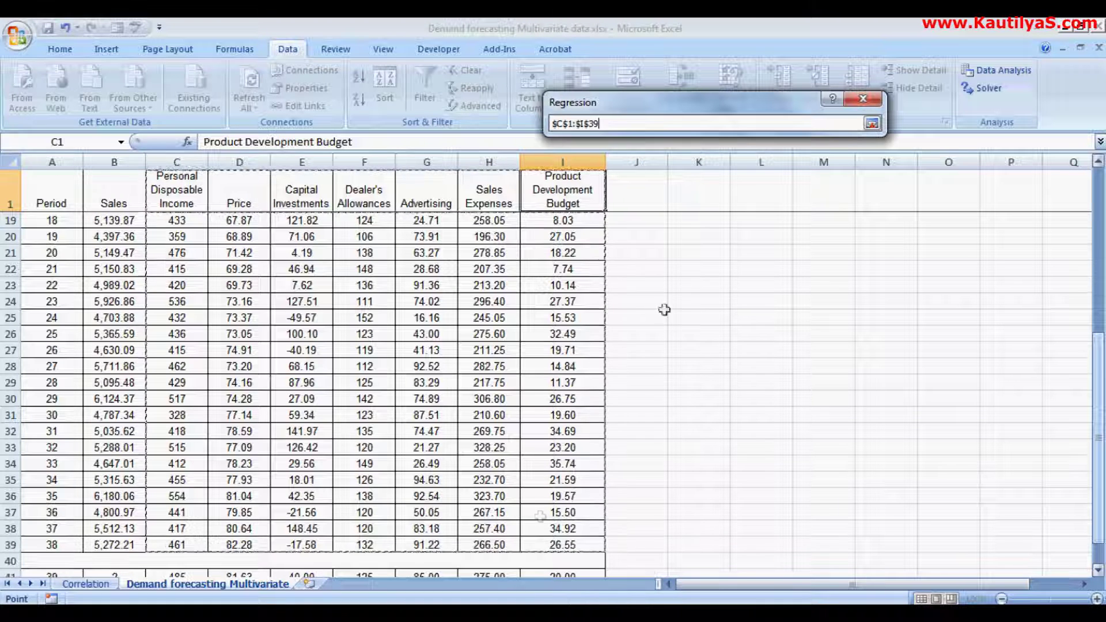
{"action": "left_click", "coordinate": [872, 123]}
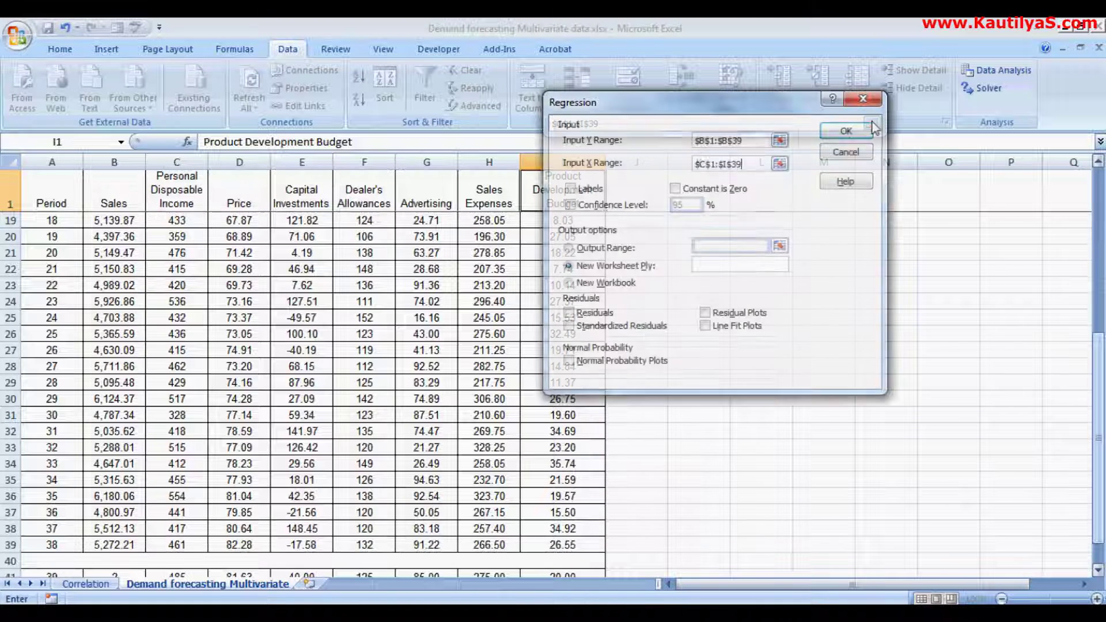
Run the regression with Labels enabled into a new worksheet named Regression, and autofit all of that sheet's columns.
{"action": "left_click", "coordinate": [570, 188]}
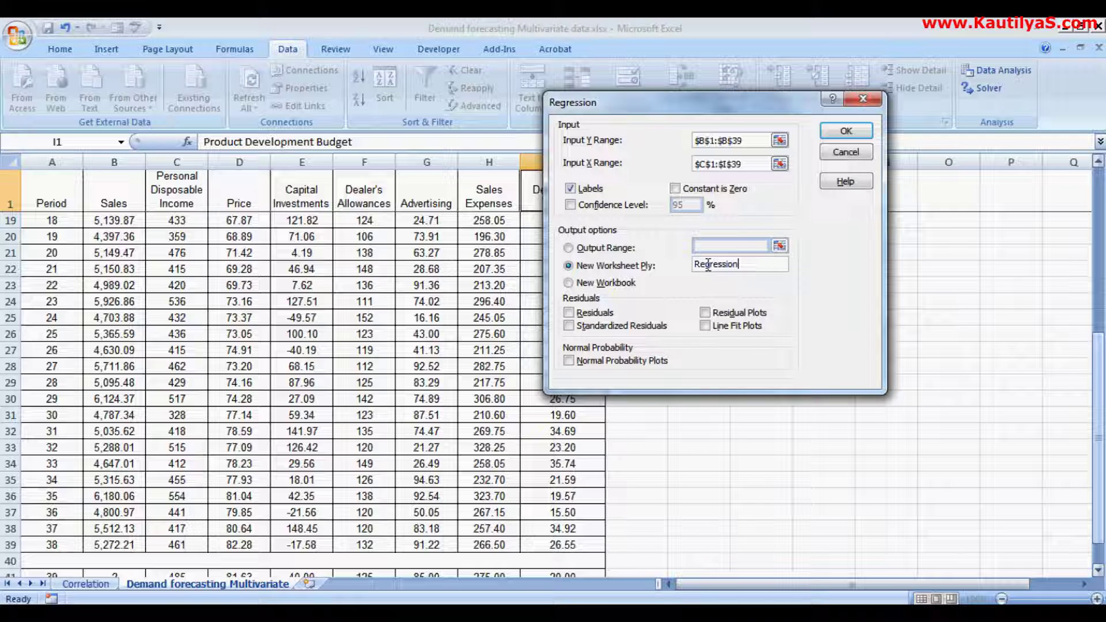
{"action": "left_click", "coordinate": [844, 132]}
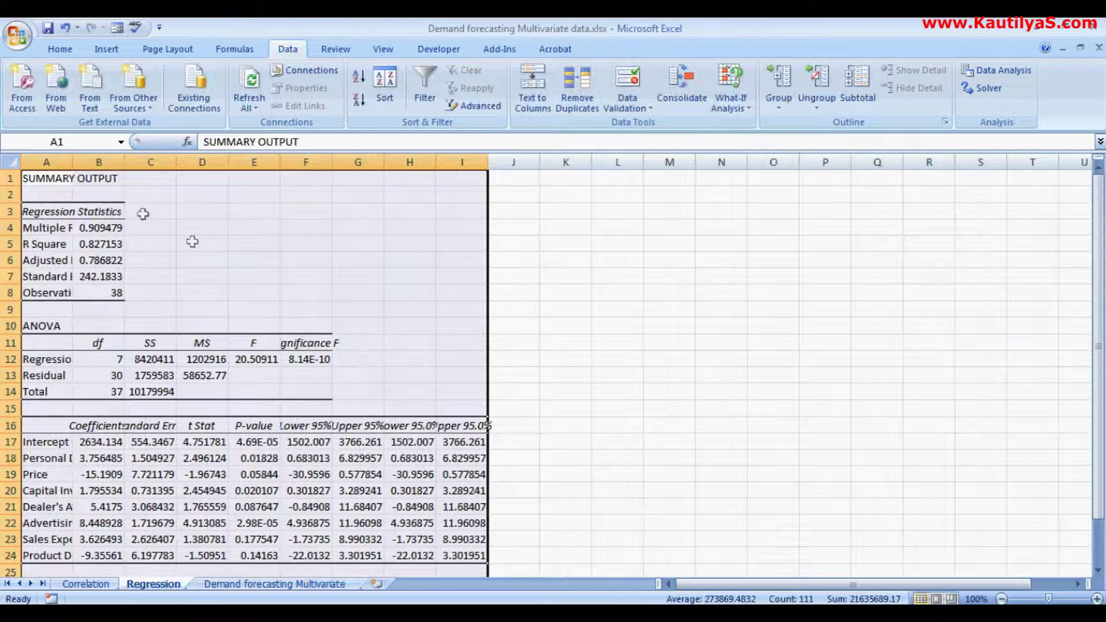
{"action": "left_click", "coordinate": [23, 174]}
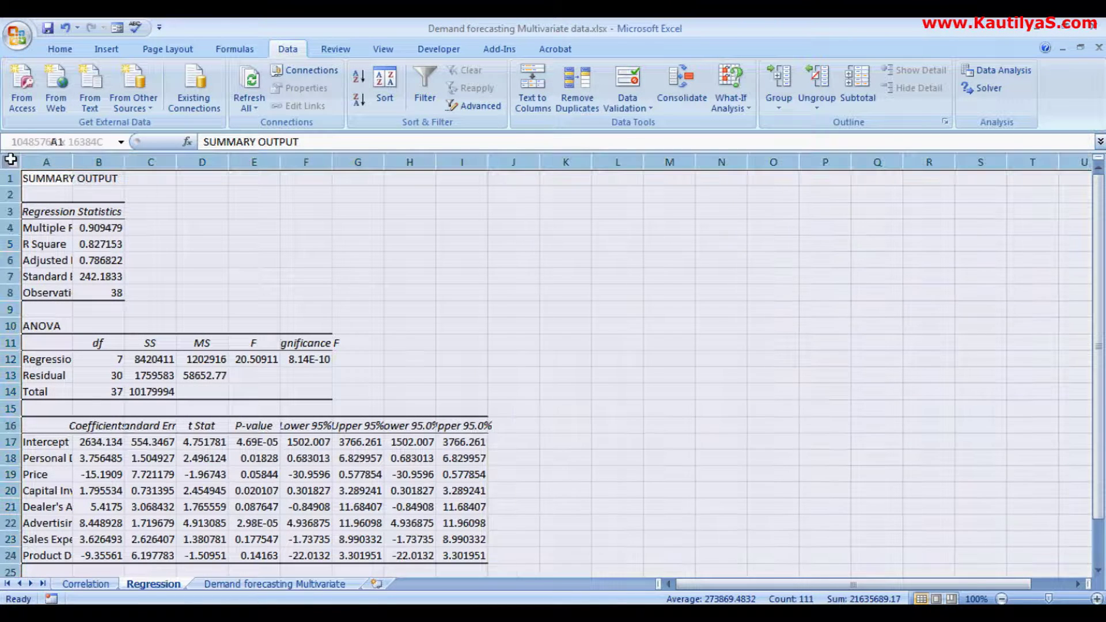
{"action": "double_click", "coordinate": [69, 162]}
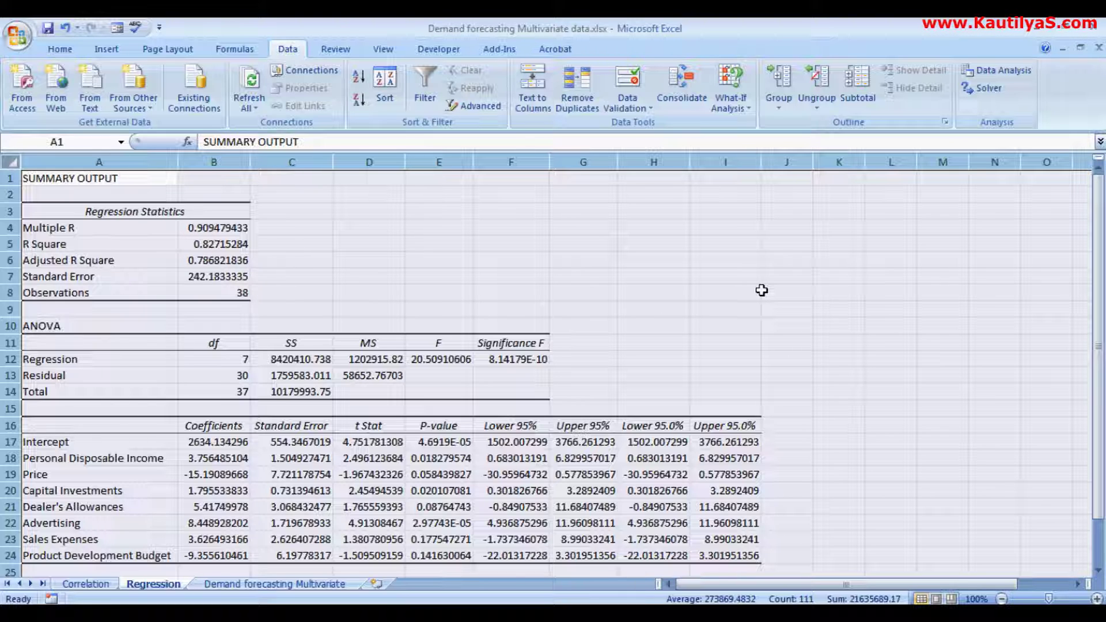
Make the R Square label and value in A5:B5 bold and format them as Number with two decimal places.
{"action": "left_click", "coordinate": [207, 243]}
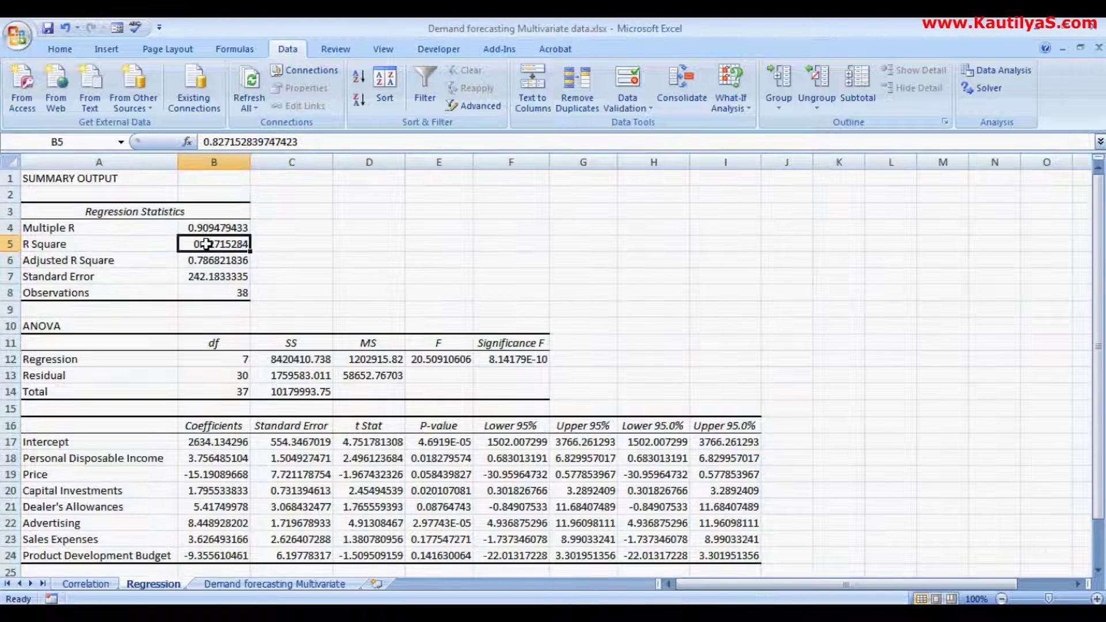
{"action": "left_click_drag", "start_coordinate": [35, 243], "coordinate": [199, 243]}
{"action": "left_click", "coordinate": [60, 50]}
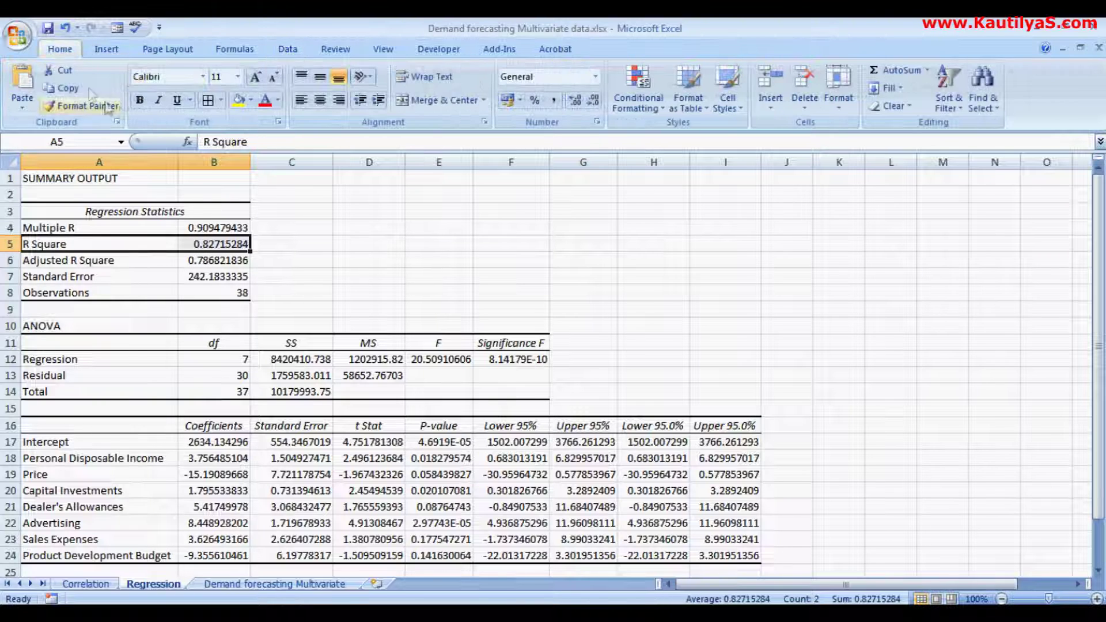
{"action": "left_click", "coordinate": [139, 101]}
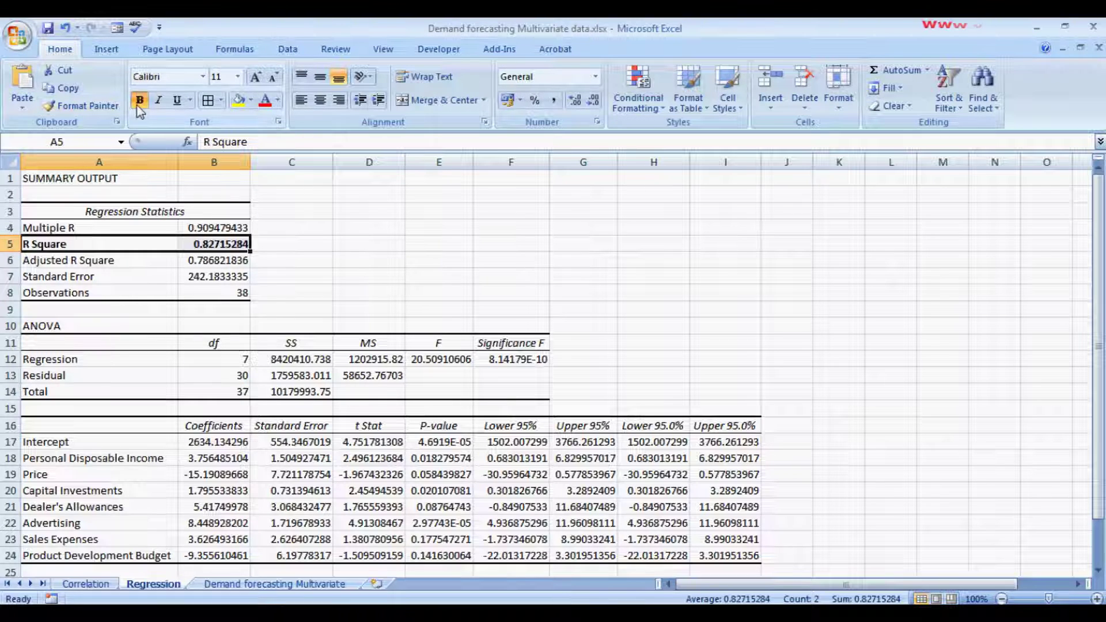
{"action": "left_click", "coordinate": [595, 77]}
{"action": "left_click", "coordinate": [571, 148]}
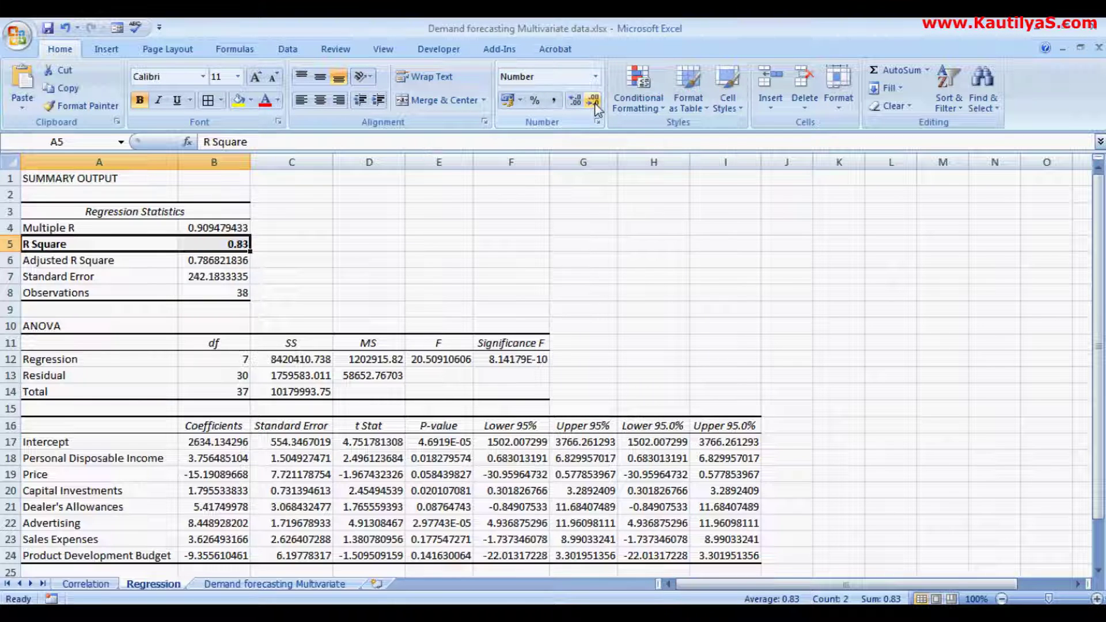
{"action": "left_click", "coordinate": [201, 246]}
{"action": "left_click", "coordinate": [288, 246]}
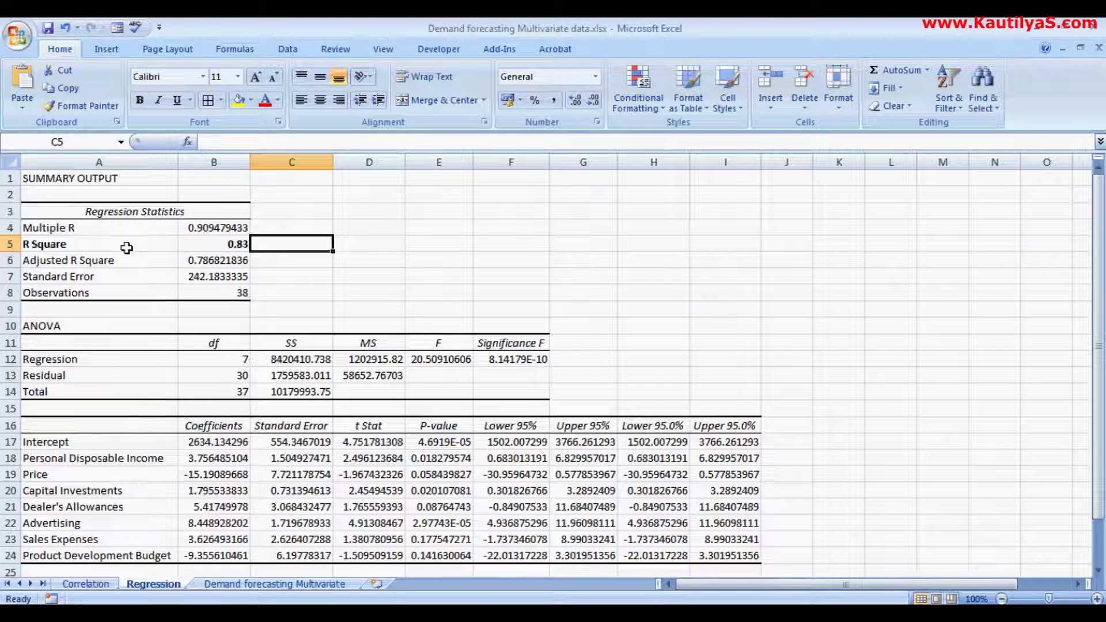
{"action": "left_click", "coordinate": [207, 244]}
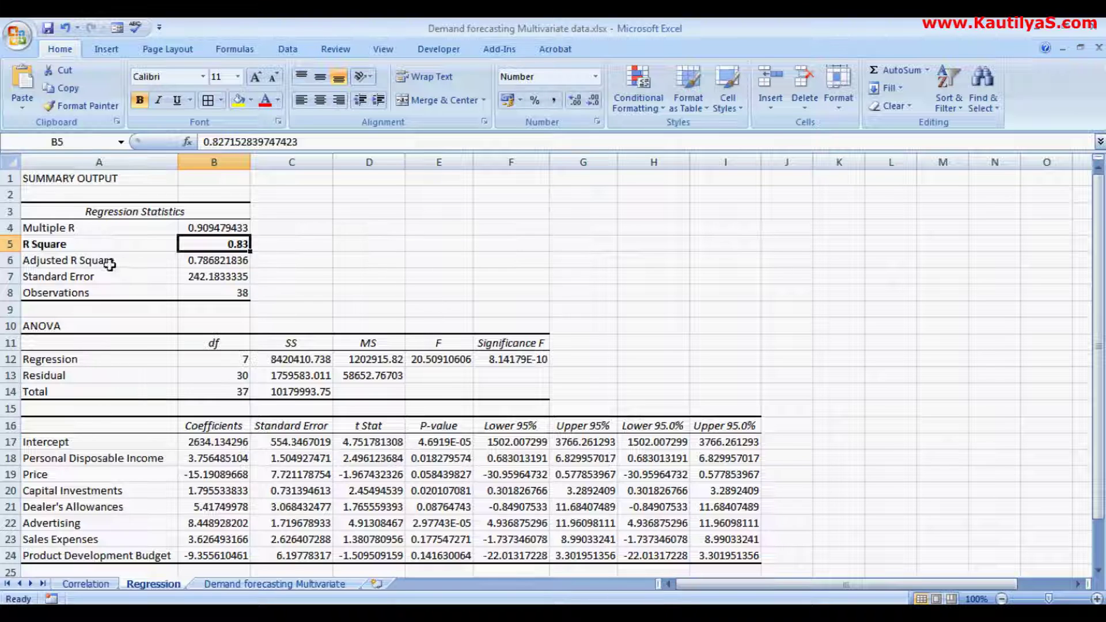
Reduce the Standard Error value in B7 to two decimal places and make A7:B7 bold.
{"action": "left_click", "coordinate": [199, 276]}
{"action": "left_click", "coordinate": [594, 102]}
{"action": "left_click", "coordinate": [593, 103]}
{"action": "left_click", "coordinate": [593, 103]}
{"action": "left_click", "coordinate": [594, 103]}
{"action": "left_click", "coordinate": [593, 102]}
{"action": "left_click", "coordinate": [91, 281]}
{"action": "left_click_drag", "start_coordinate": [91, 281], "coordinate": [207, 279]}
{"action": "left_click", "coordinate": [141, 100]}
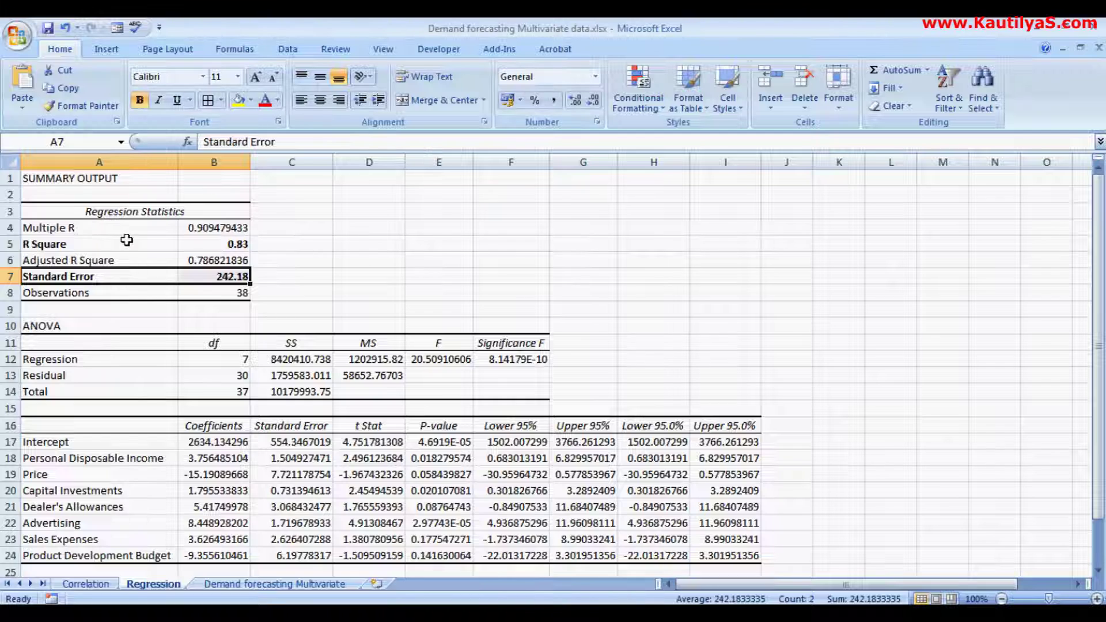
Format the P-values in E17:E24 as Number with three decimal places.
{"action": "scroll", "coordinate": [121, 240], "scroll_direction": "down", "scroll_amount": 3}
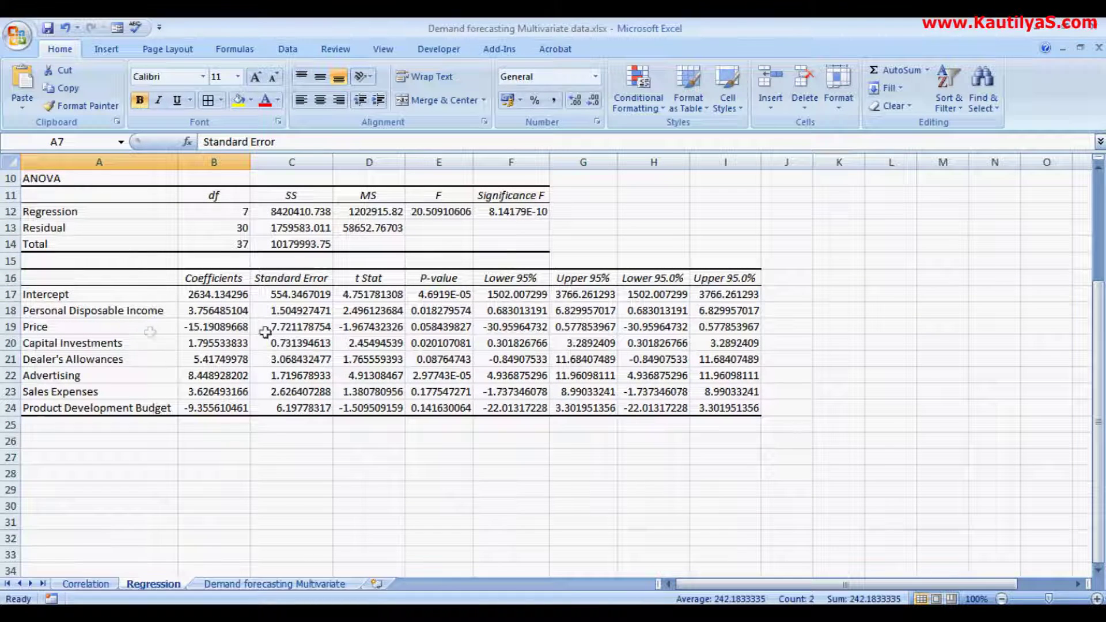
{"action": "left_click_drag", "start_coordinate": [443, 294], "coordinate": [449, 404]}
{"action": "left_click", "coordinate": [596, 77]}
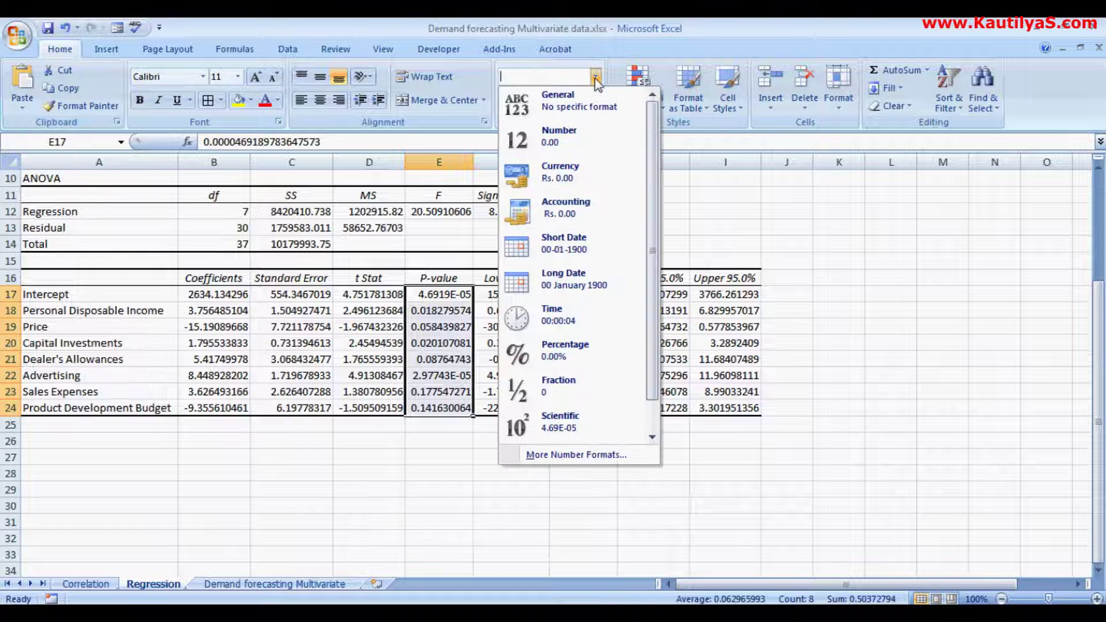
{"action": "left_click", "coordinate": [570, 137]}
{"action": "left_click", "coordinate": [578, 105]}
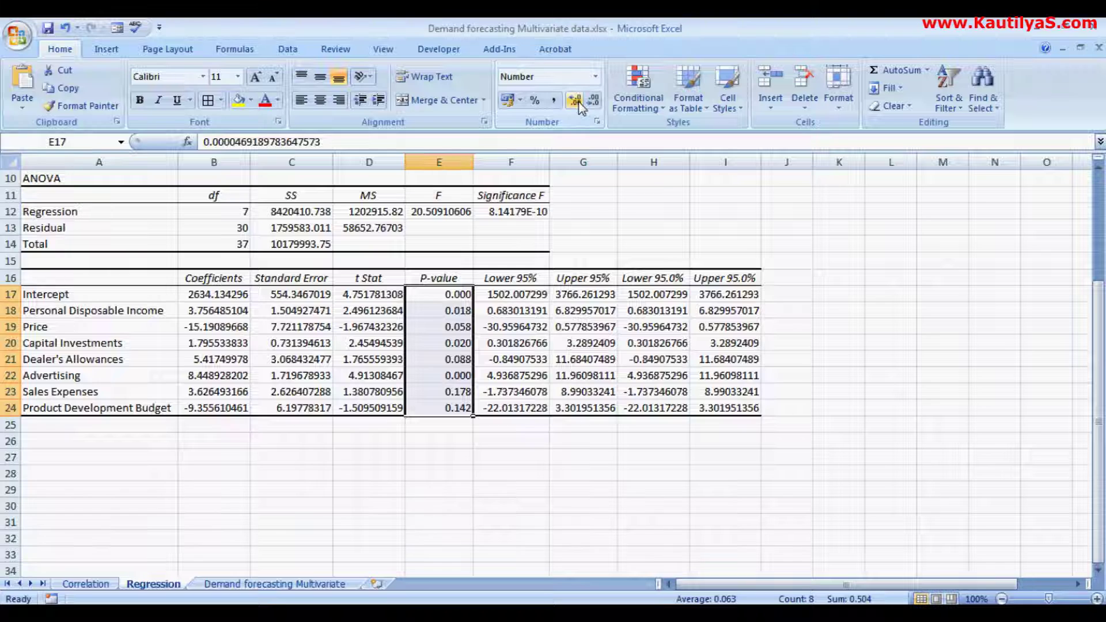
Make the P-values of Personal Disposable Income, Price, Capital Investments and Advertising bold in the coefficients table.
{"action": "left_click", "coordinate": [456, 278]}
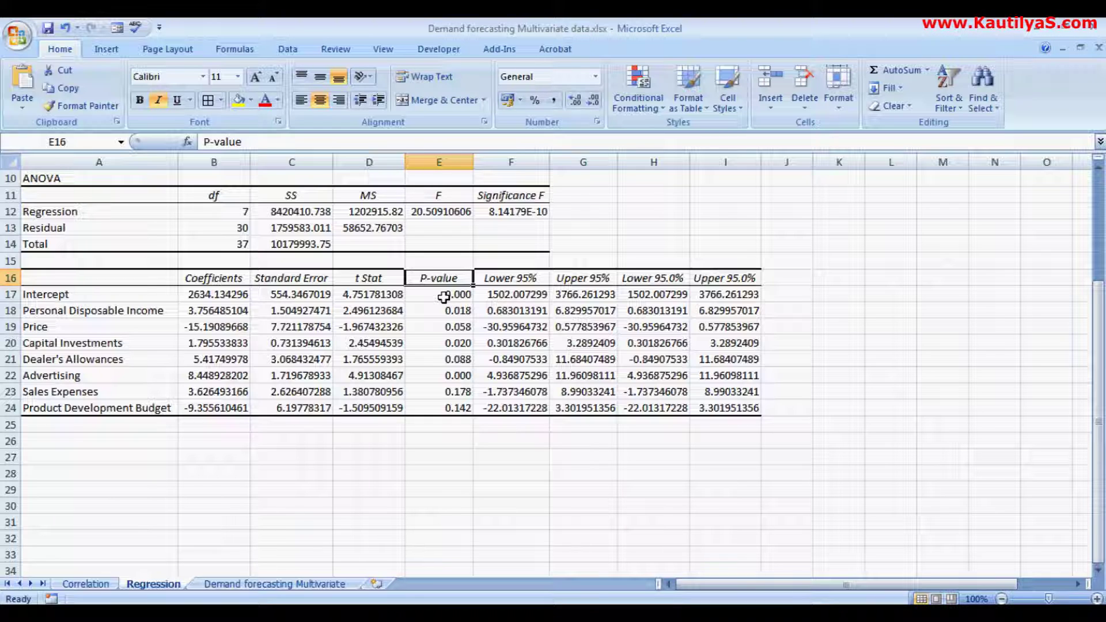
{"action": "left_click", "coordinate": [440, 294]}
{"action": "left_click", "coordinate": [70, 297]}
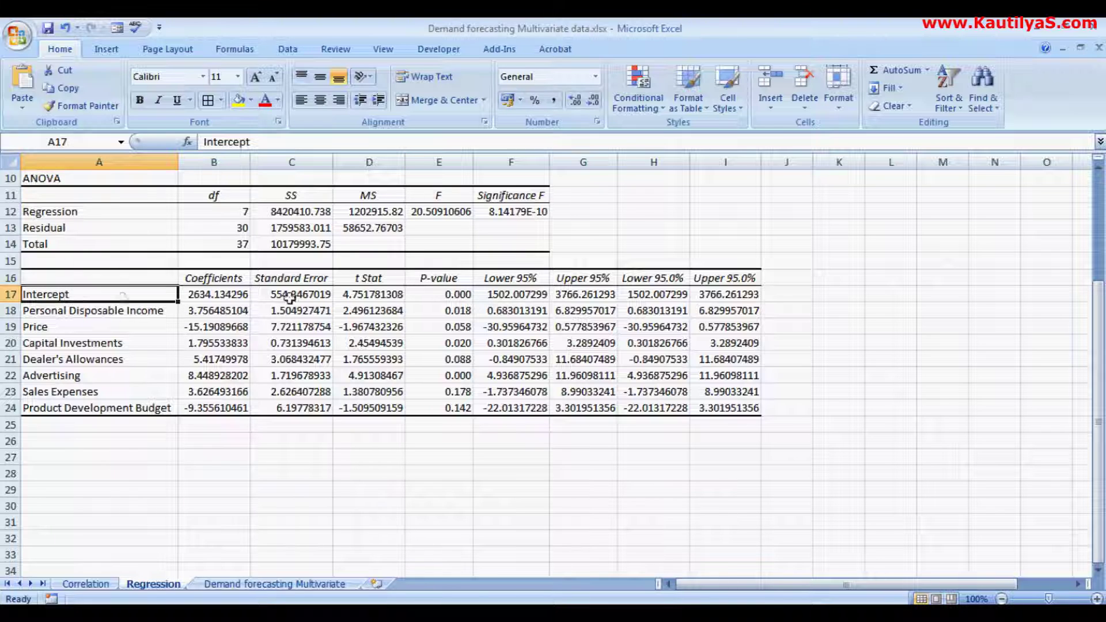
{"action": "left_click", "coordinate": [418, 295]}
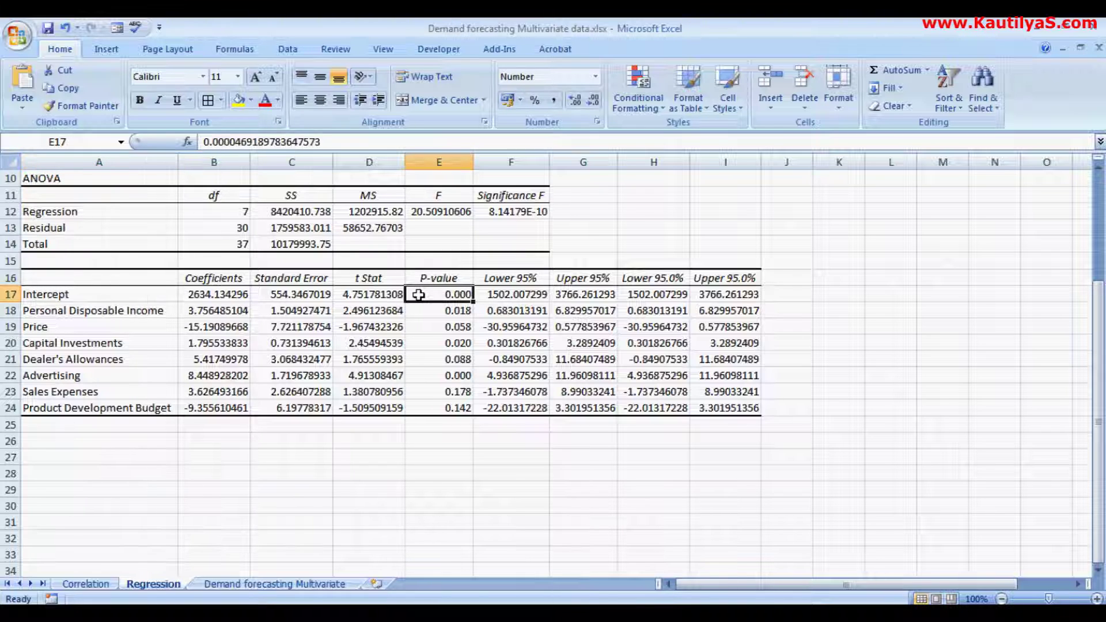
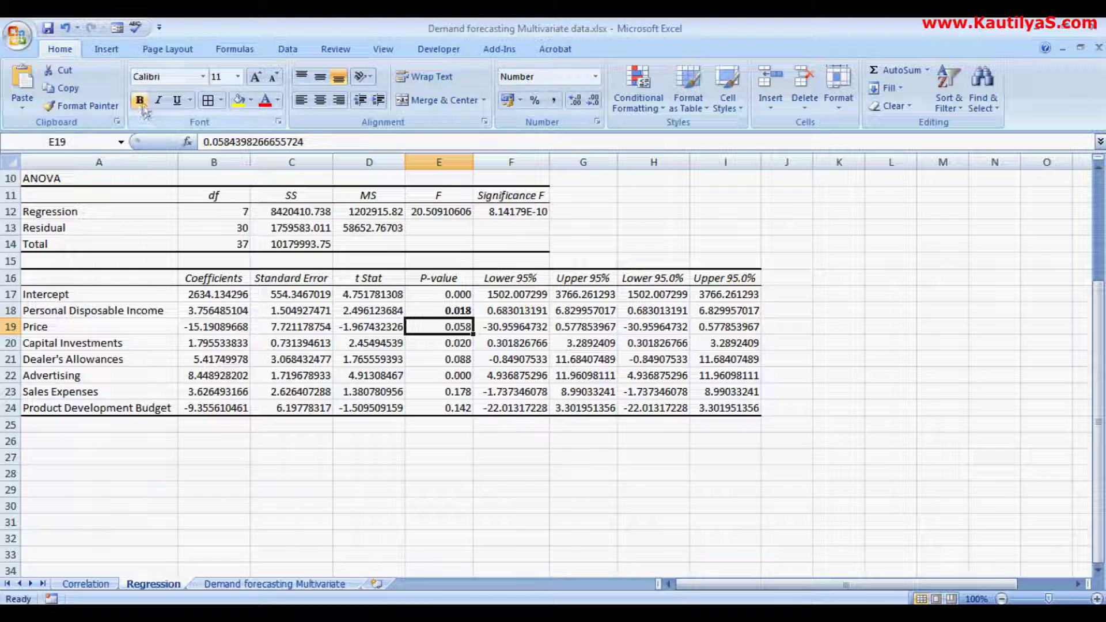
{"action": "left_click", "coordinate": [425, 342]}
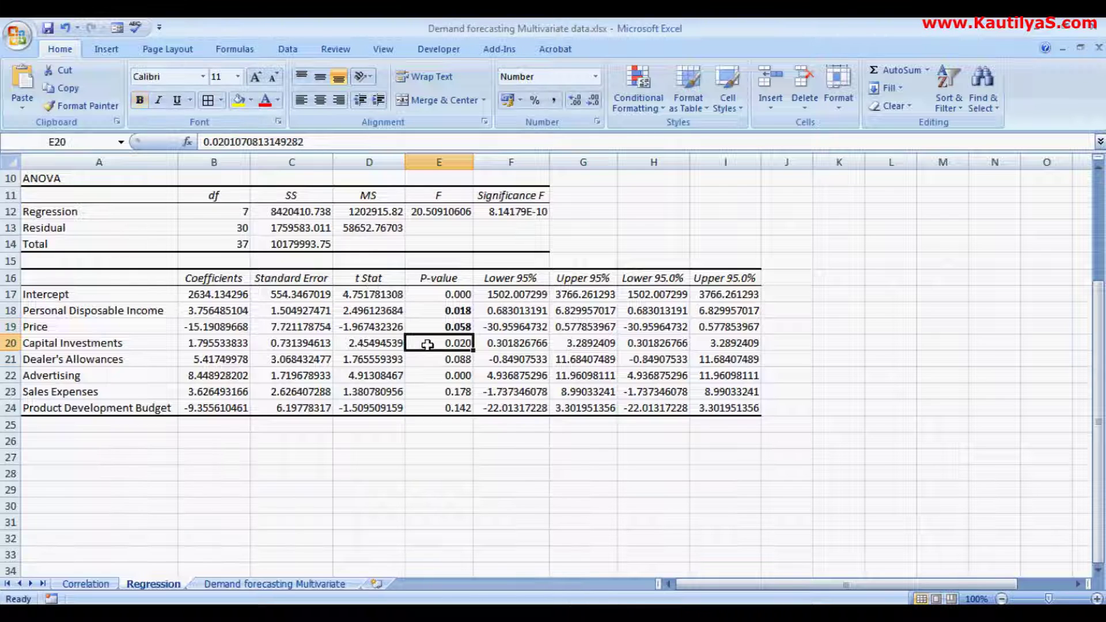
{"action": "left_click", "coordinate": [139, 101]}
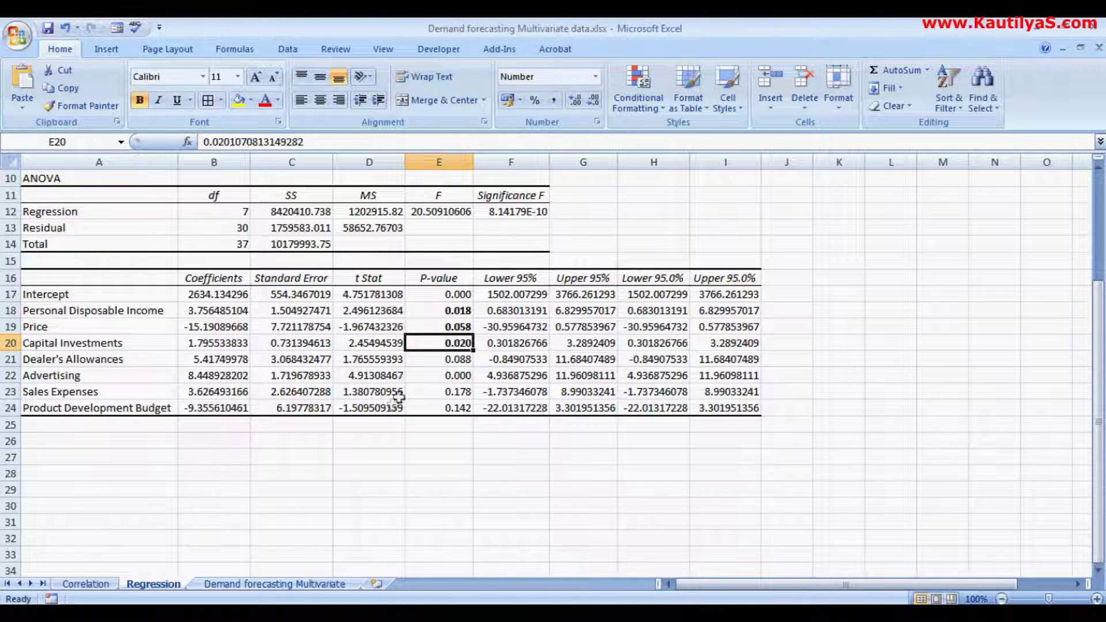
{"action": "left_click", "coordinate": [425, 374]}
{"action": "left_click", "coordinate": [140, 100]}
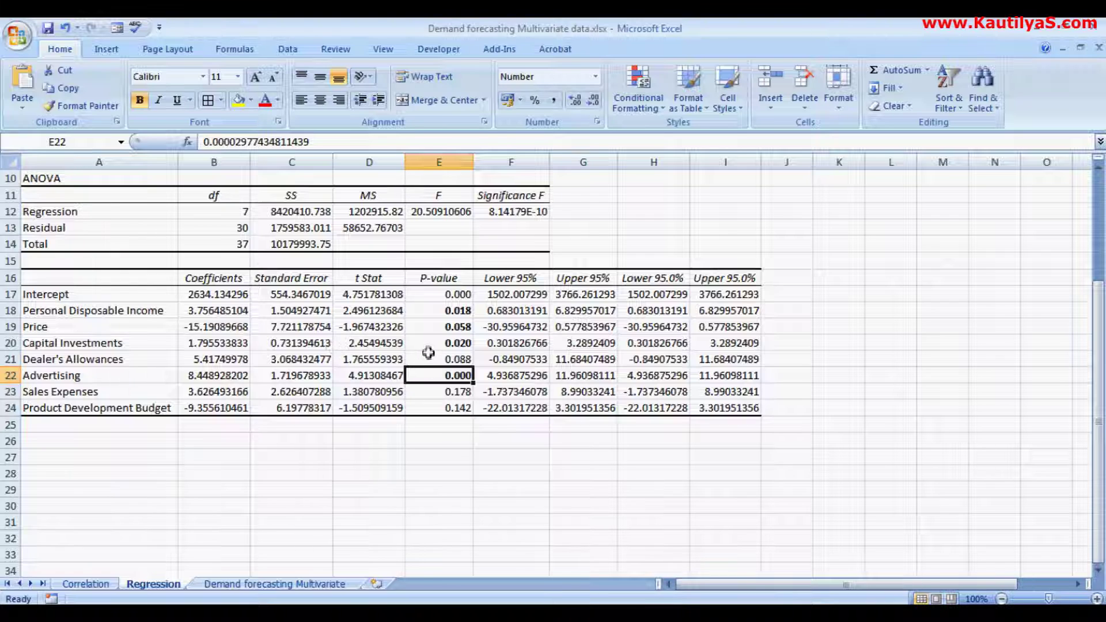
Make the P-value of Dealer's Allowances in E21 bold.
{"action": "left_click", "coordinate": [427, 354]}
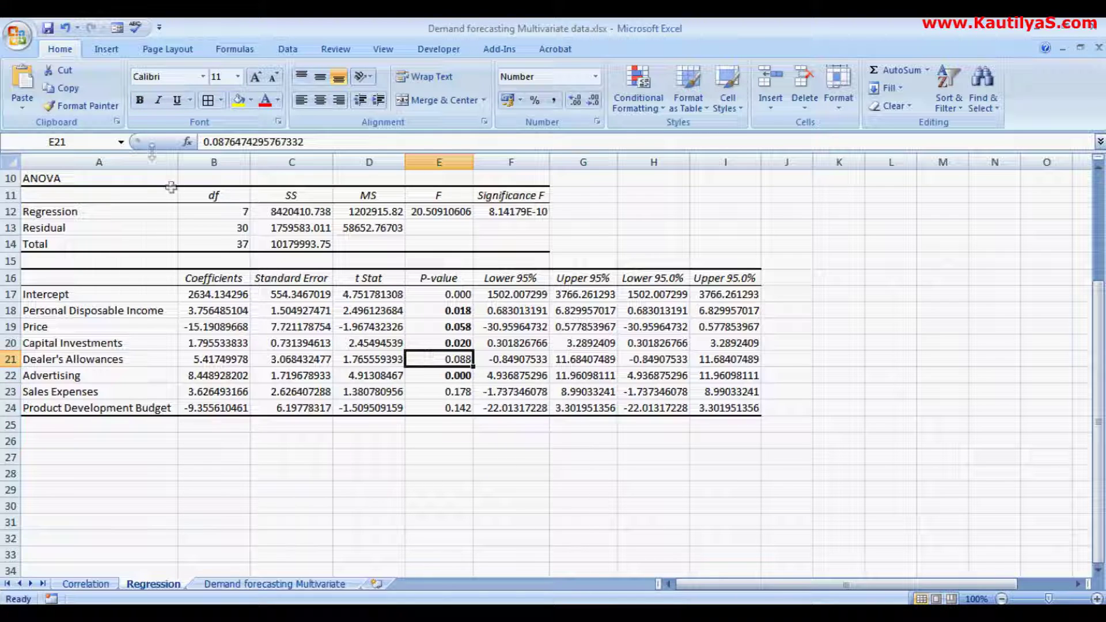
{"action": "left_click", "coordinate": [140, 102]}
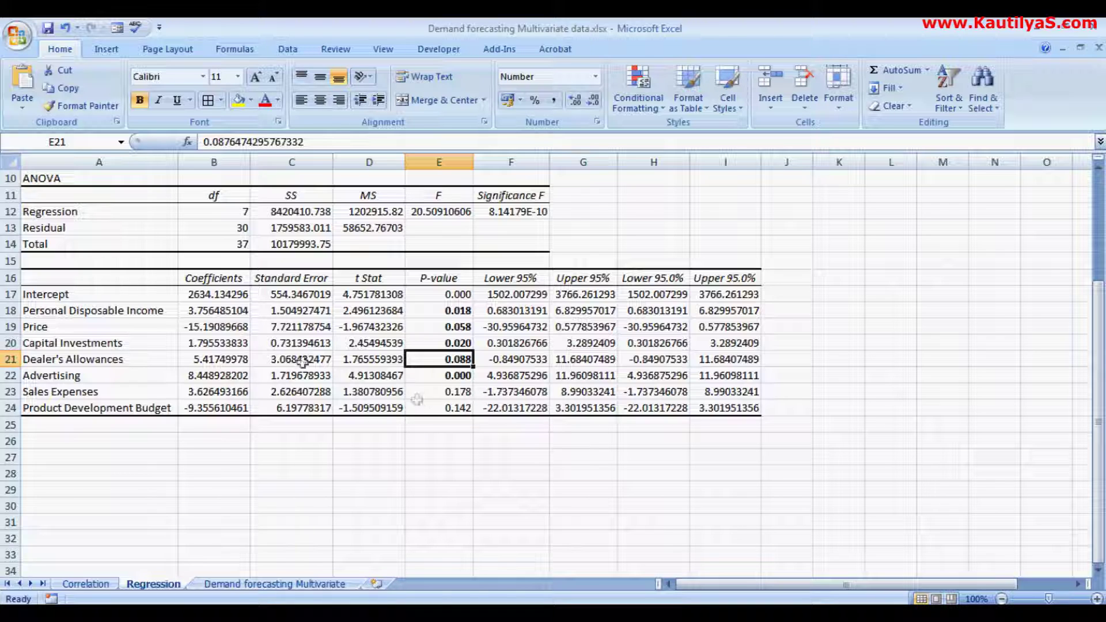
Copy the variable names and coefficients in A17:B24 to K8 on the Demand forecasting Multivariate sheet and fit column K's width to its contents.
{"action": "left_click_drag", "start_coordinate": [92, 294], "coordinate": [194, 408]}
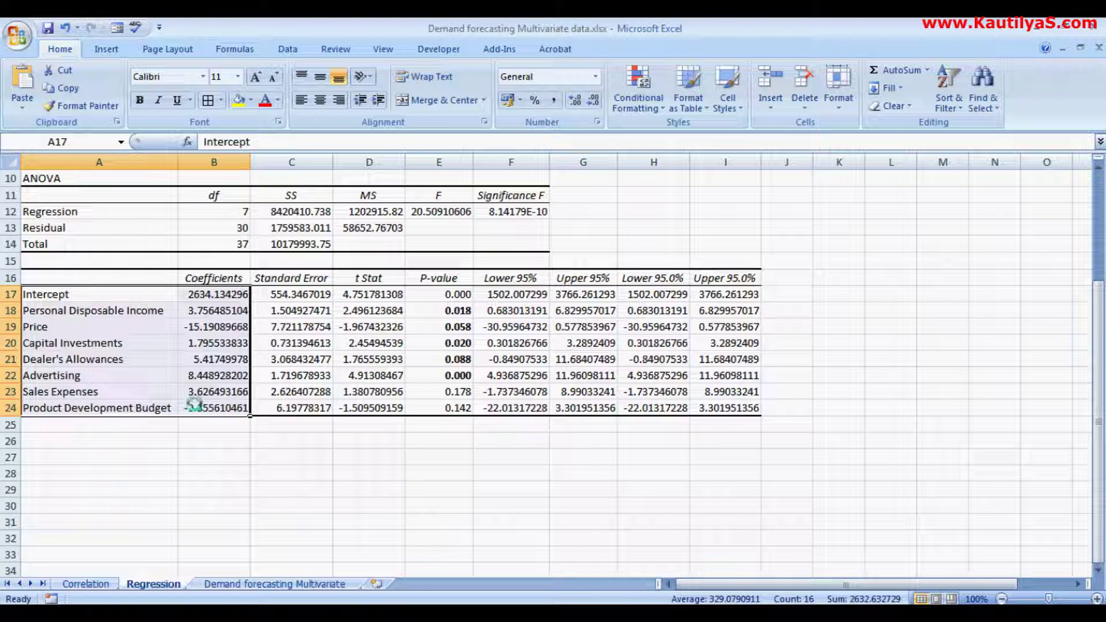
{"action": "key", "text": "ctrl+c"}
{"action": "left_click", "coordinate": [271, 584]}
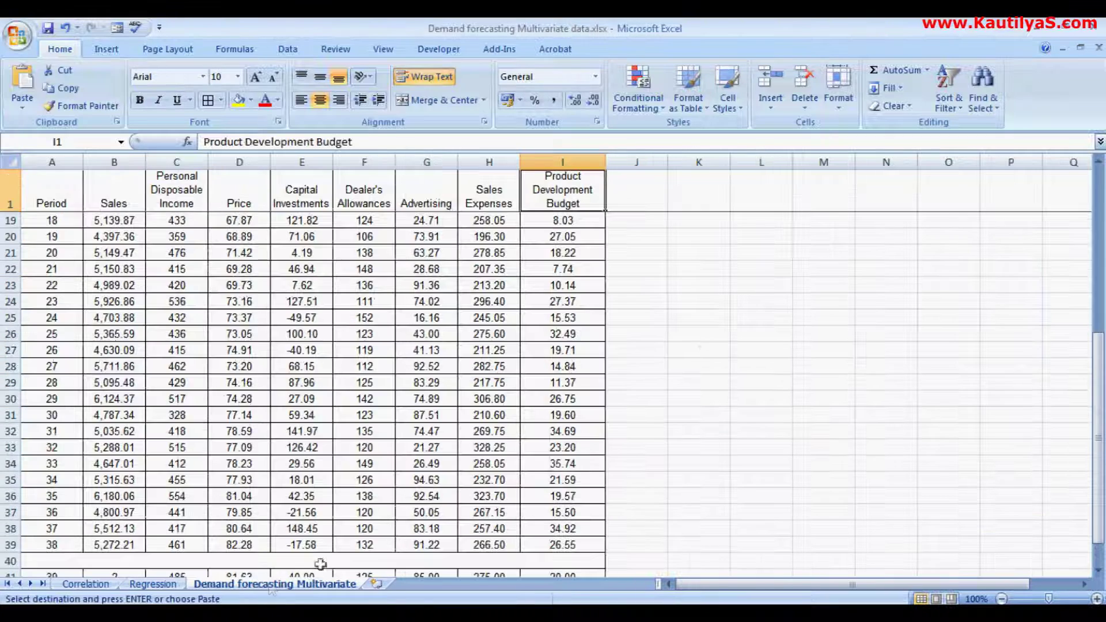
{"action": "scroll", "coordinate": [753, 390], "scroll_direction": "up", "scroll_amount": 6}
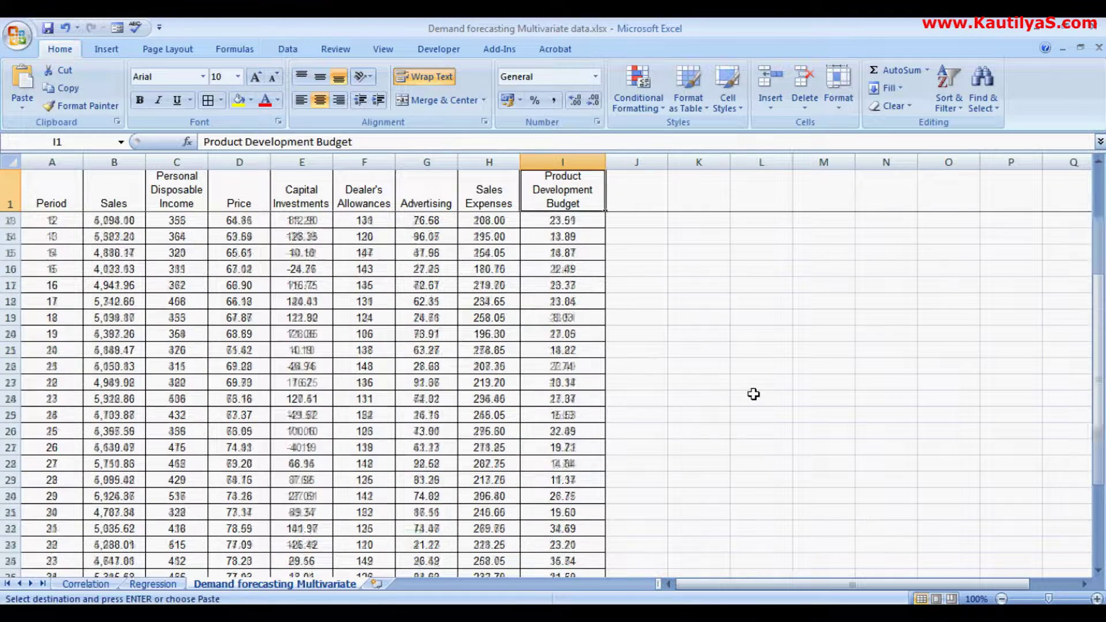
{"action": "left_click", "coordinate": [702, 317]}
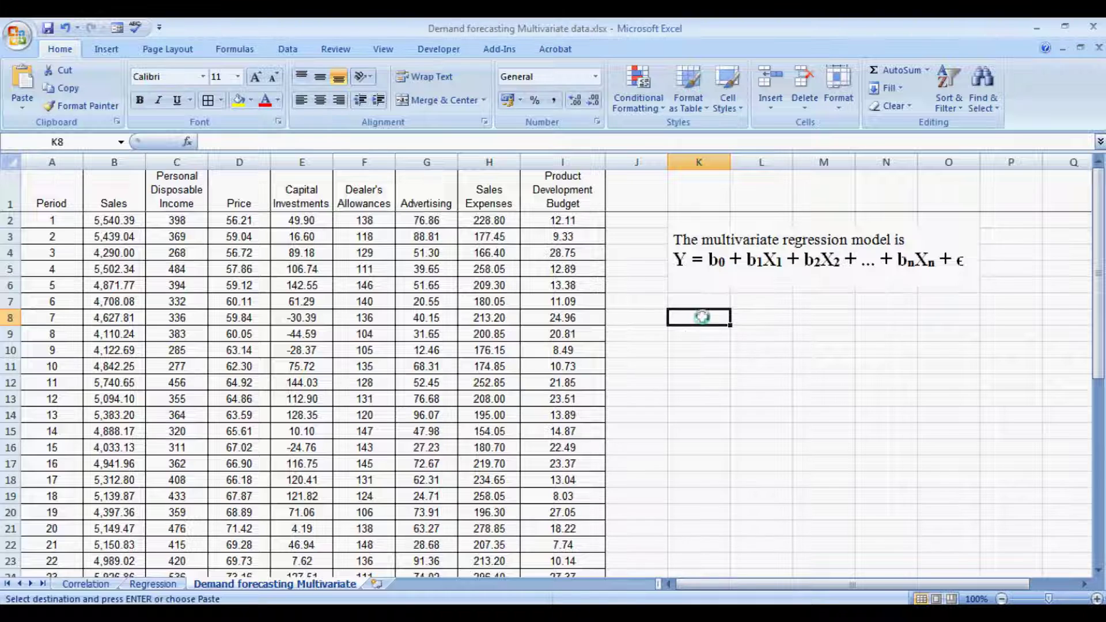
{"action": "key", "text": "ctrl+v"}
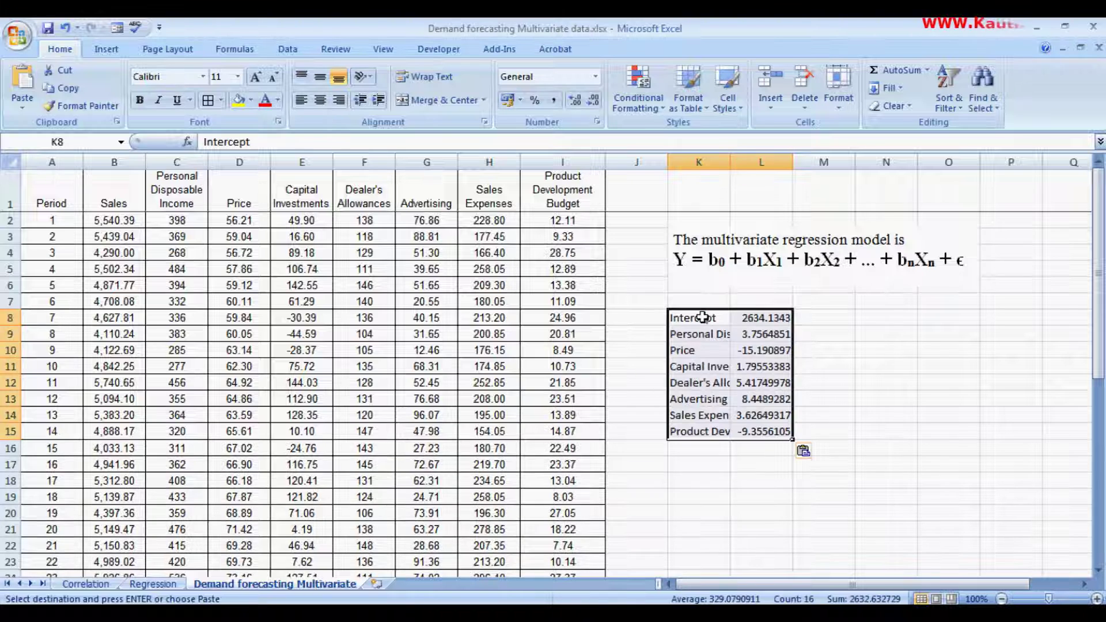
{"action": "double_click", "coordinate": [728, 166]}
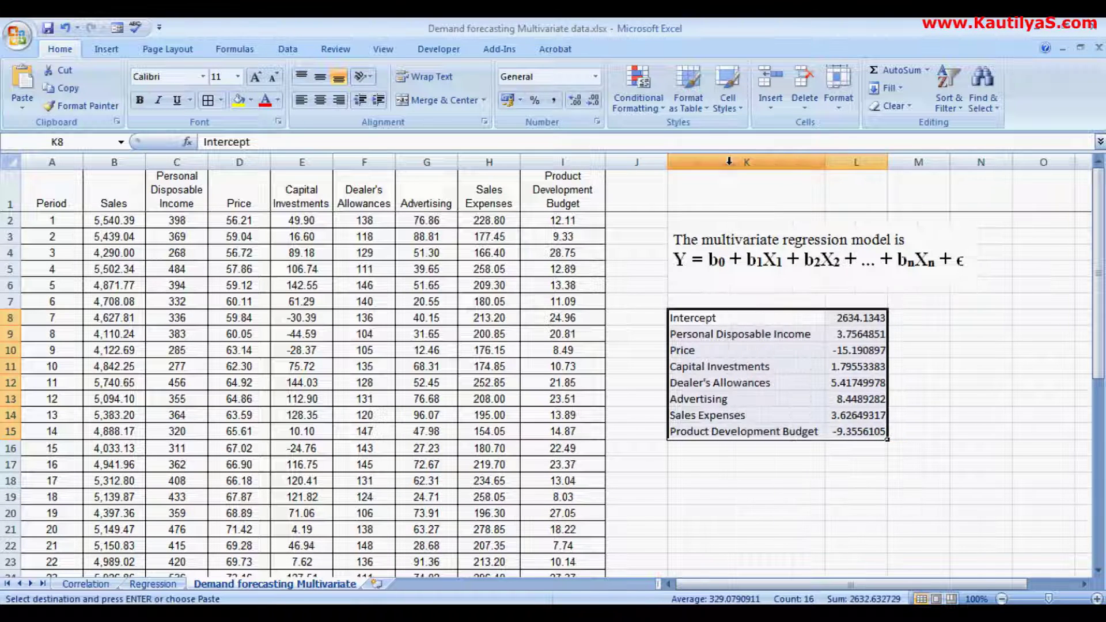
{"action": "left_click", "coordinate": [947, 372]}
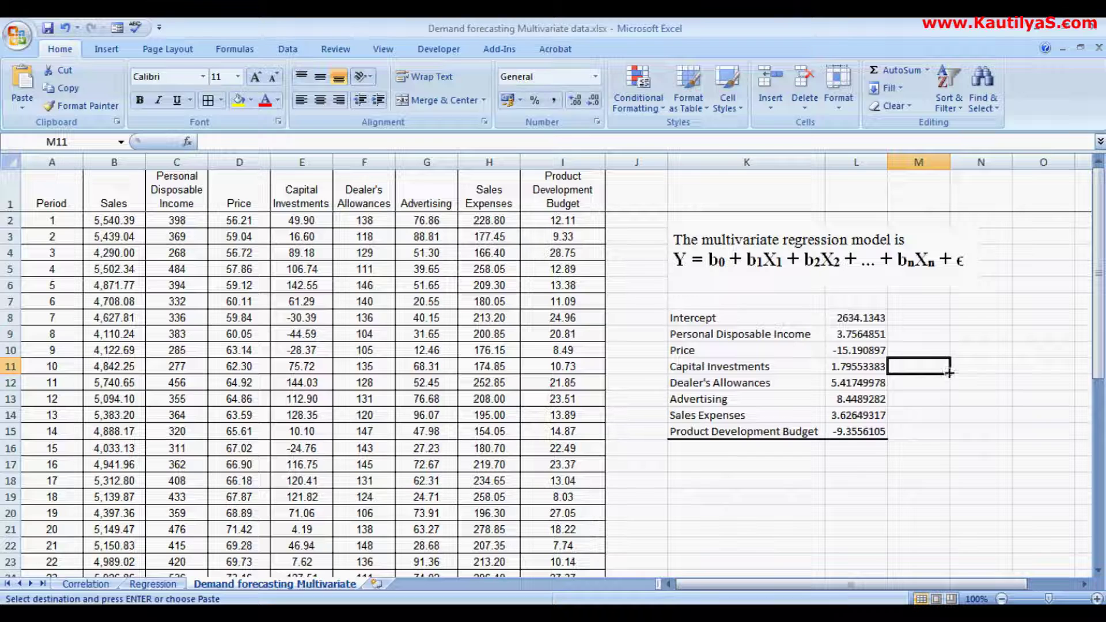
Copy the period 39 explanatory values from C41:I41 and paste them transposed into M9:M15 beside the coefficients.
{"action": "left_click", "coordinate": [853, 318]}
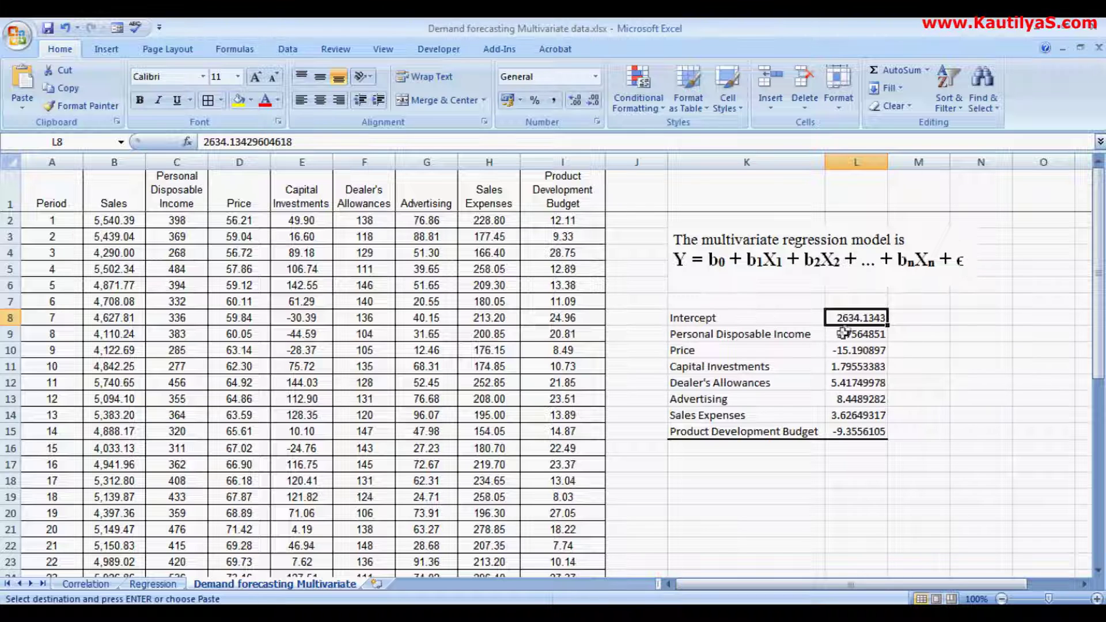
{"action": "left_click", "coordinate": [925, 318]}
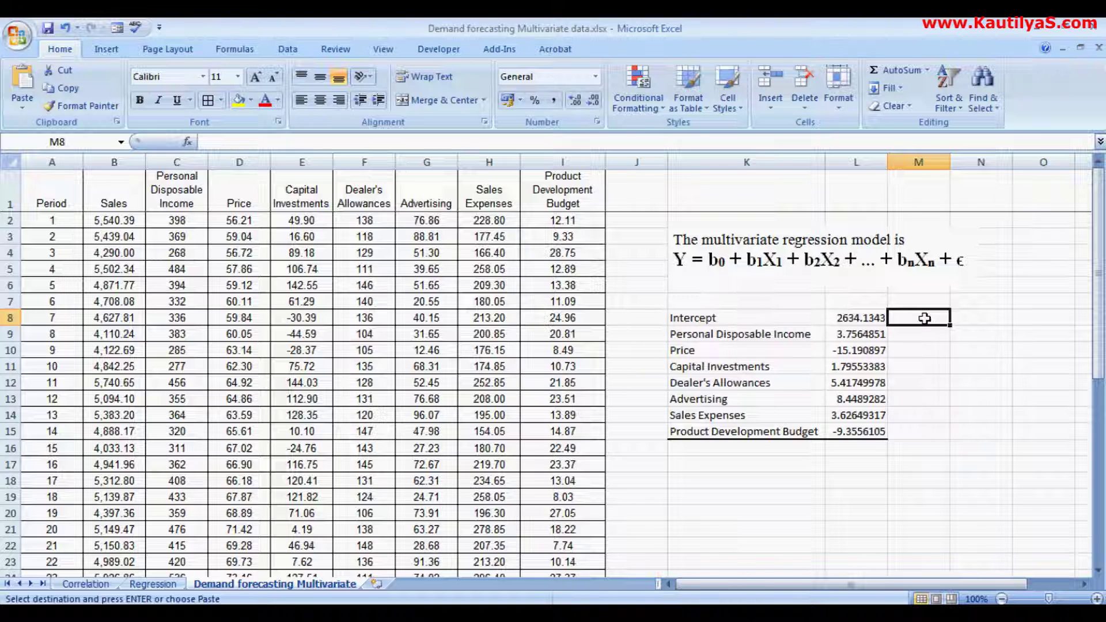
{"action": "scroll", "coordinate": [896, 391], "scroll_direction": "down", "scroll_amount": 2}
{"action": "scroll", "coordinate": [895, 390], "scroll_direction": "down", "scroll_amount": 9}
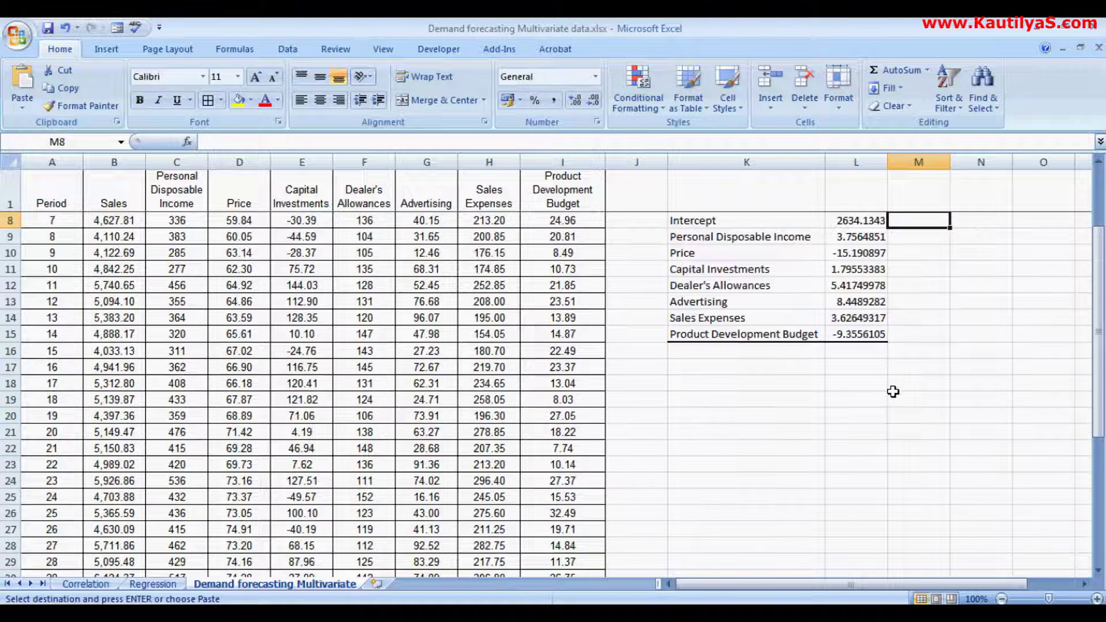
{"action": "left_click_drag", "start_coordinate": [163, 316], "coordinate": [541, 321]}
{"action": "key", "text": "ctrl+c"}
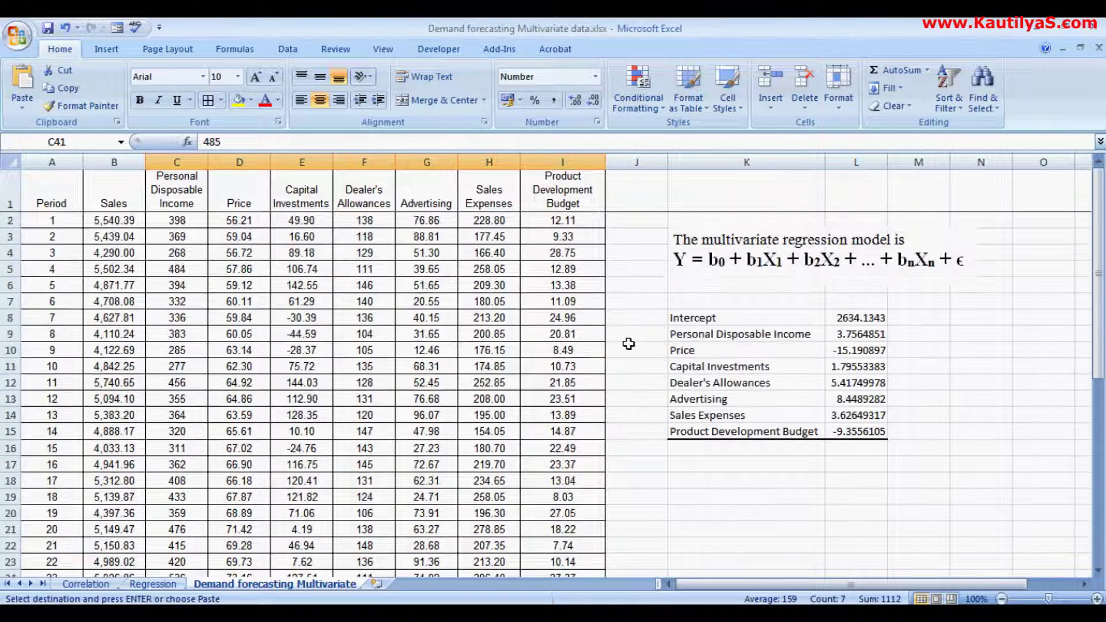
{"action": "left_click", "coordinate": [914, 335]}
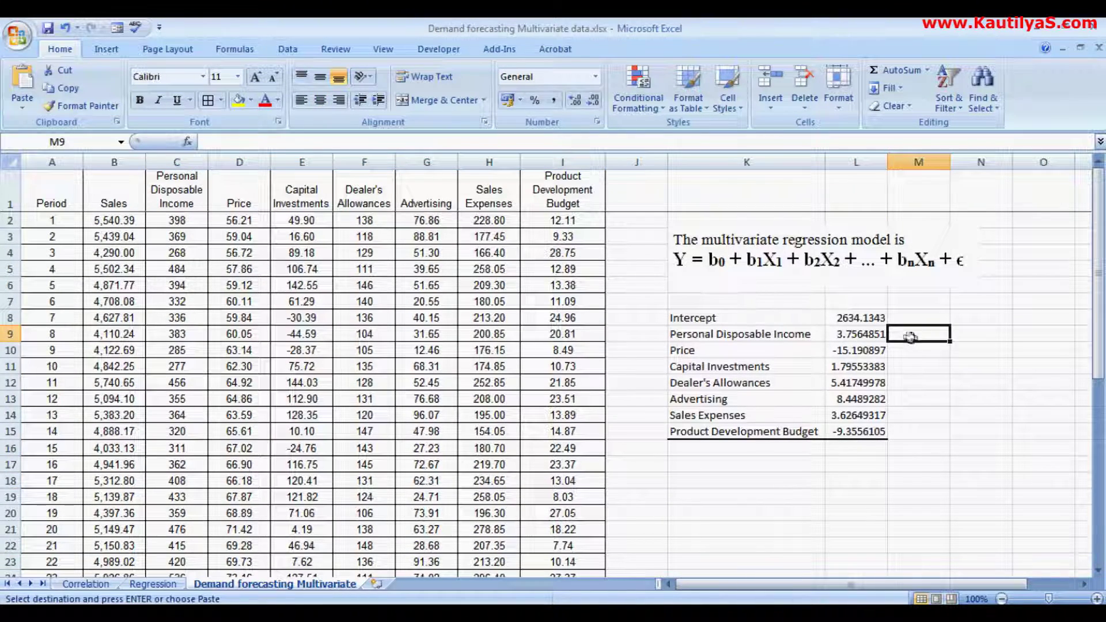
{"action": "right_click", "coordinate": [910, 337]}
{"action": "left_click", "coordinate": [952, 125]}
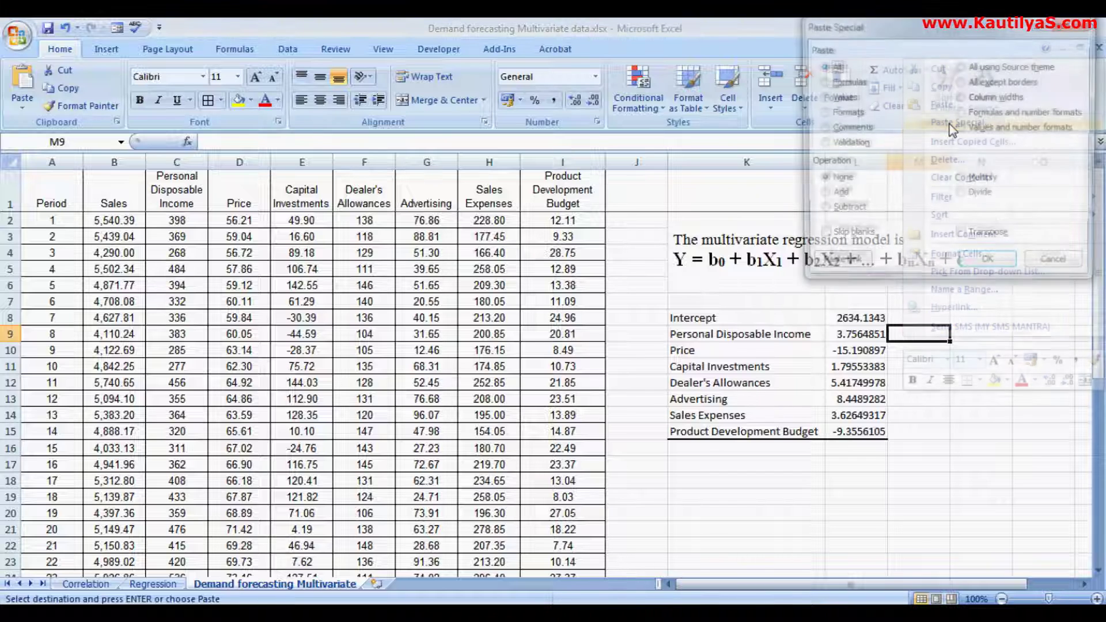
{"action": "left_click", "coordinate": [961, 235]}
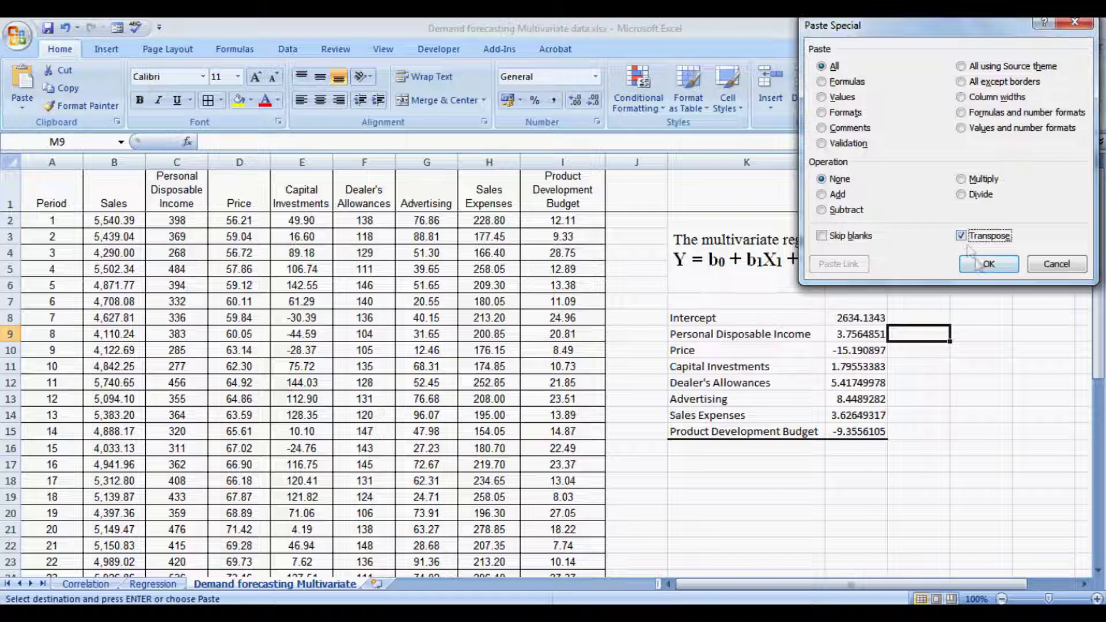
{"action": "left_click", "coordinate": [984, 267]}
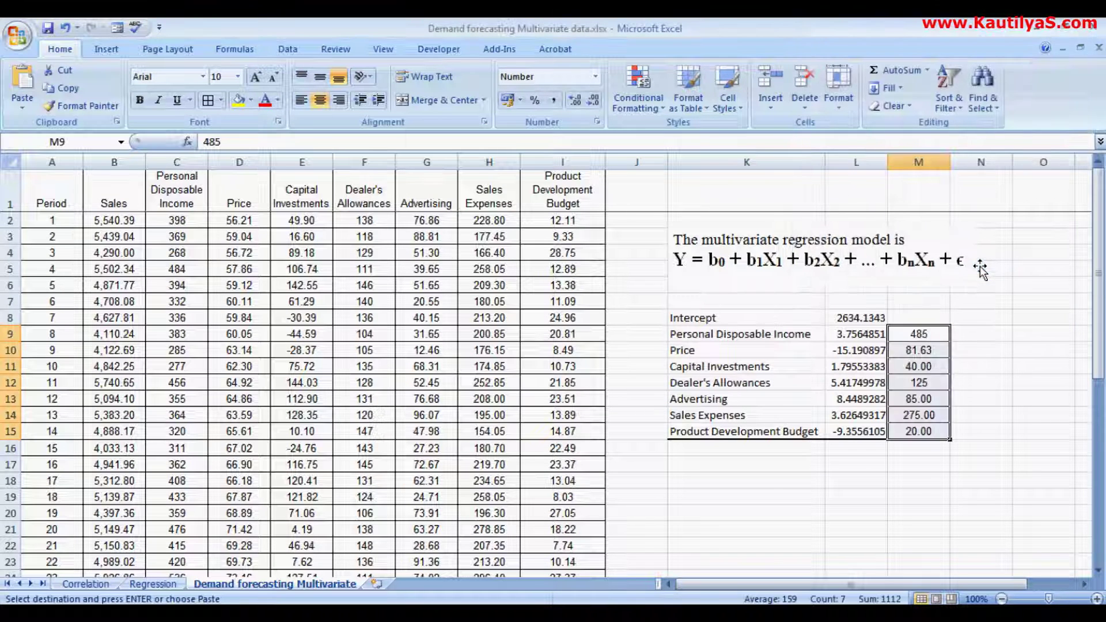
{"action": "left_click", "coordinate": [995, 370]}
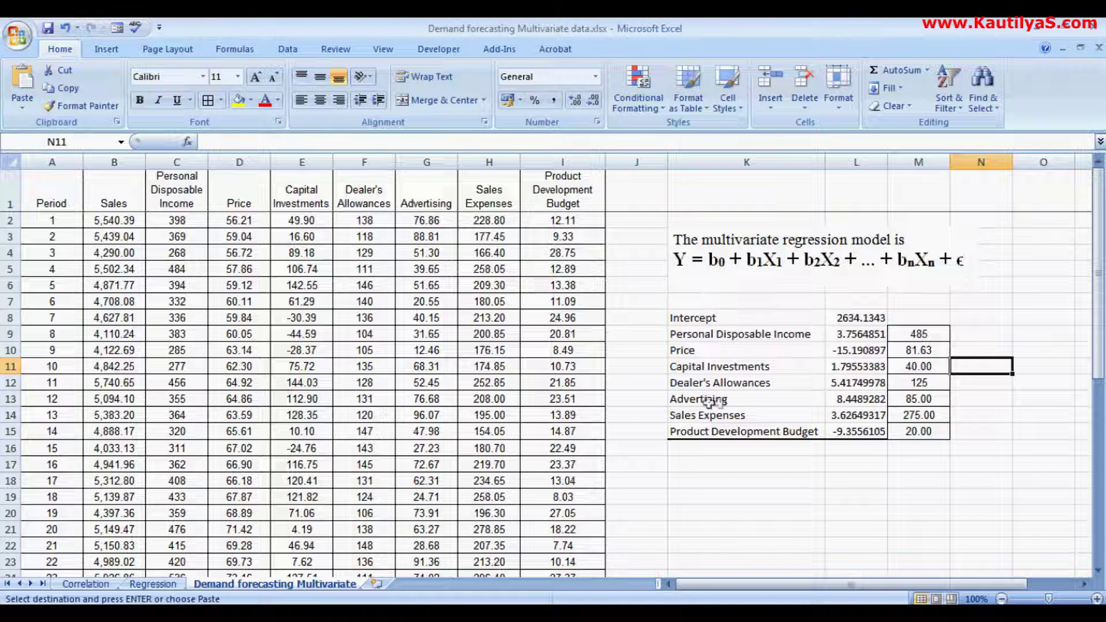
Copy the Standard Error value from B7 of the Regression sheet into L16 below the coefficients and label it "Std Error" in K16.
{"action": "left_click", "coordinate": [742, 449]}
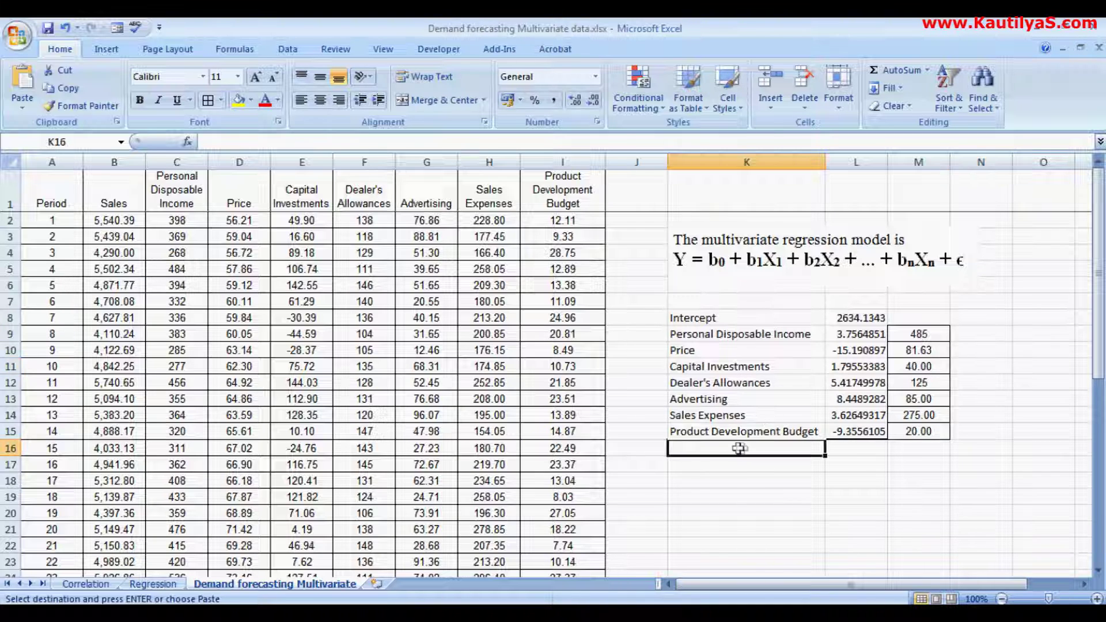
{"action": "left_click", "coordinate": [153, 584]}
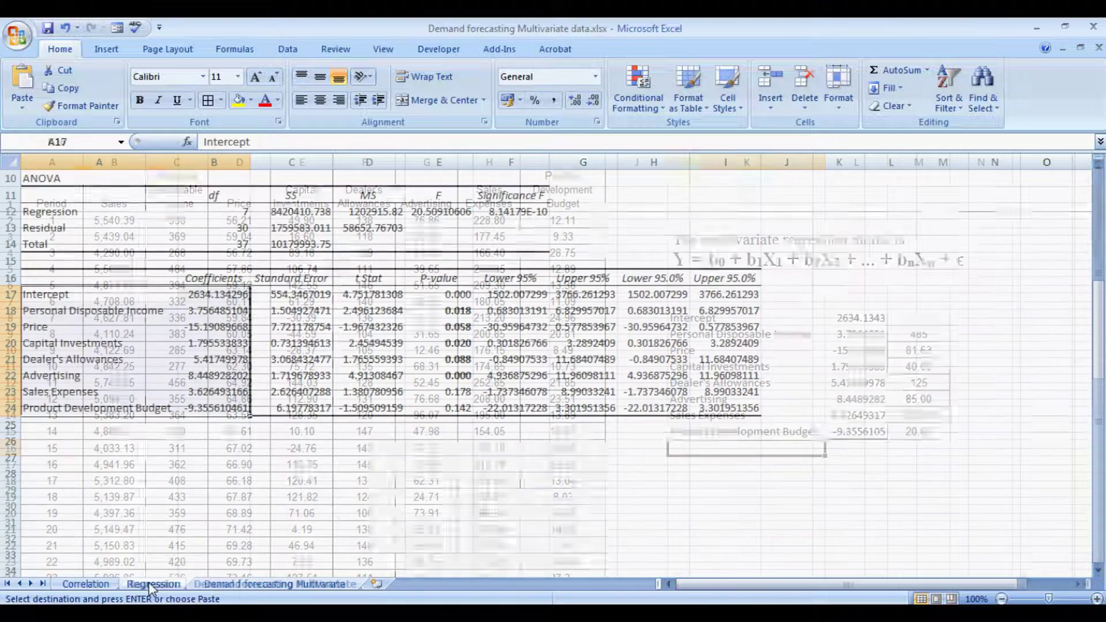
{"action": "scroll", "coordinate": [223, 244], "scroll_direction": "up", "scroll_amount": 3}
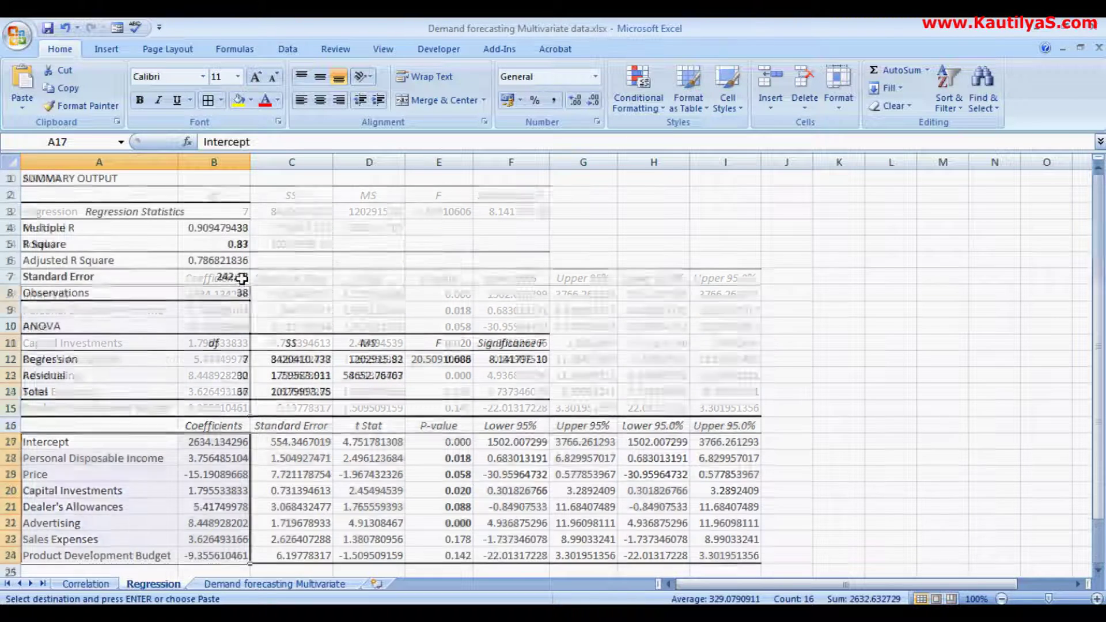
{"action": "left_click", "coordinate": [192, 272]}
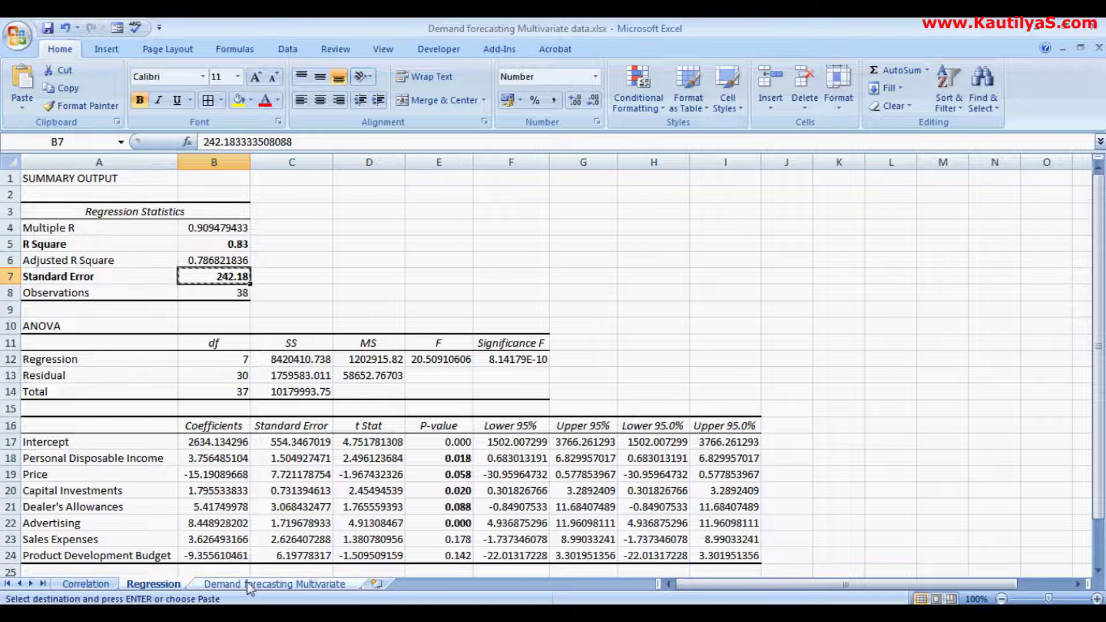
{"action": "left_click", "coordinate": [271, 583]}
{"action": "left_click", "coordinate": [845, 450]}
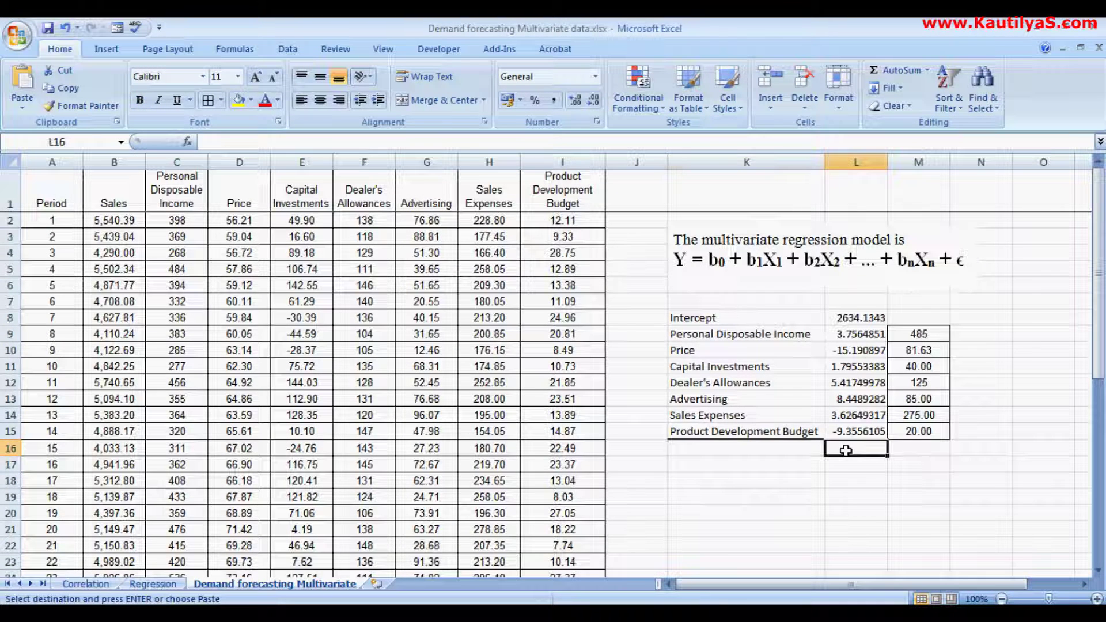
{"action": "key", "text": "ctrl+v"}
{"action": "left_click", "coordinate": [761, 450]}
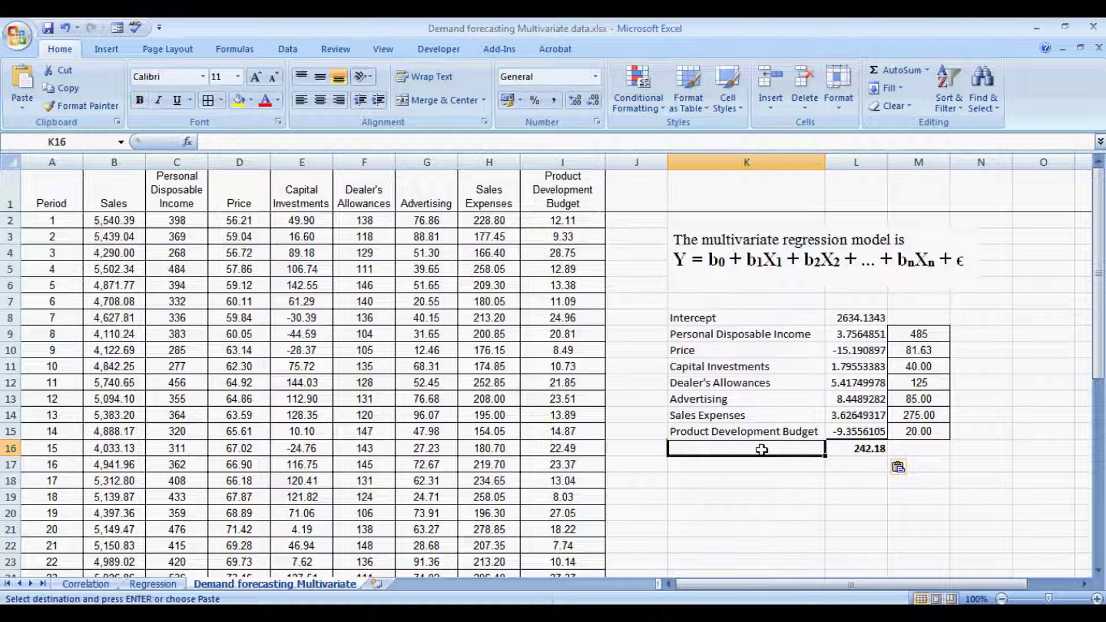
{"action": "type", "text": "Std"}
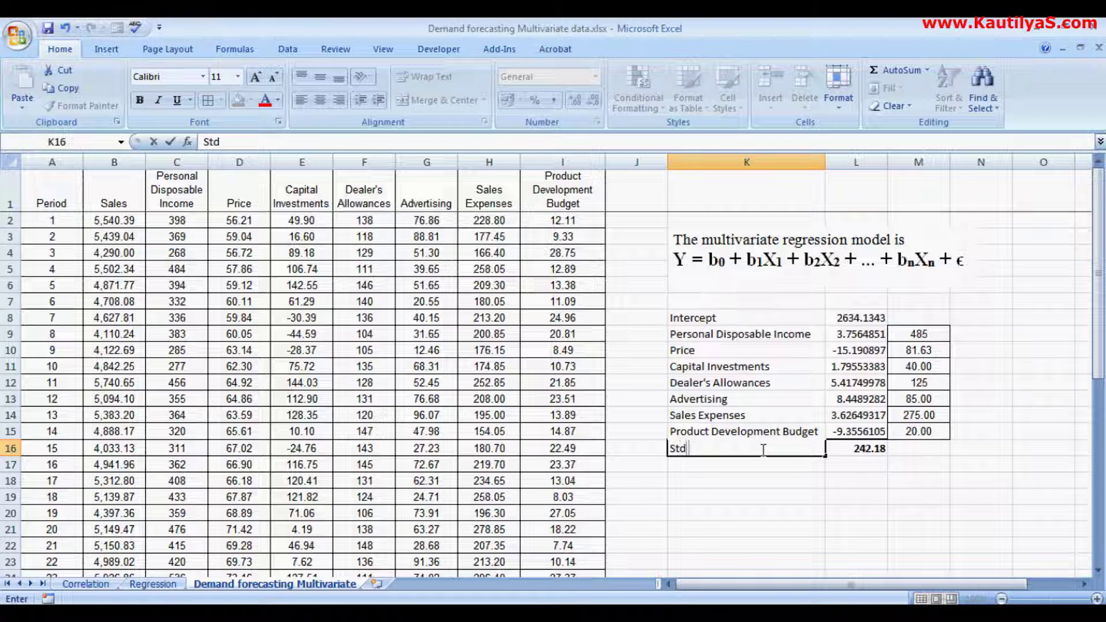
{"action": "type", "text": " Error"}
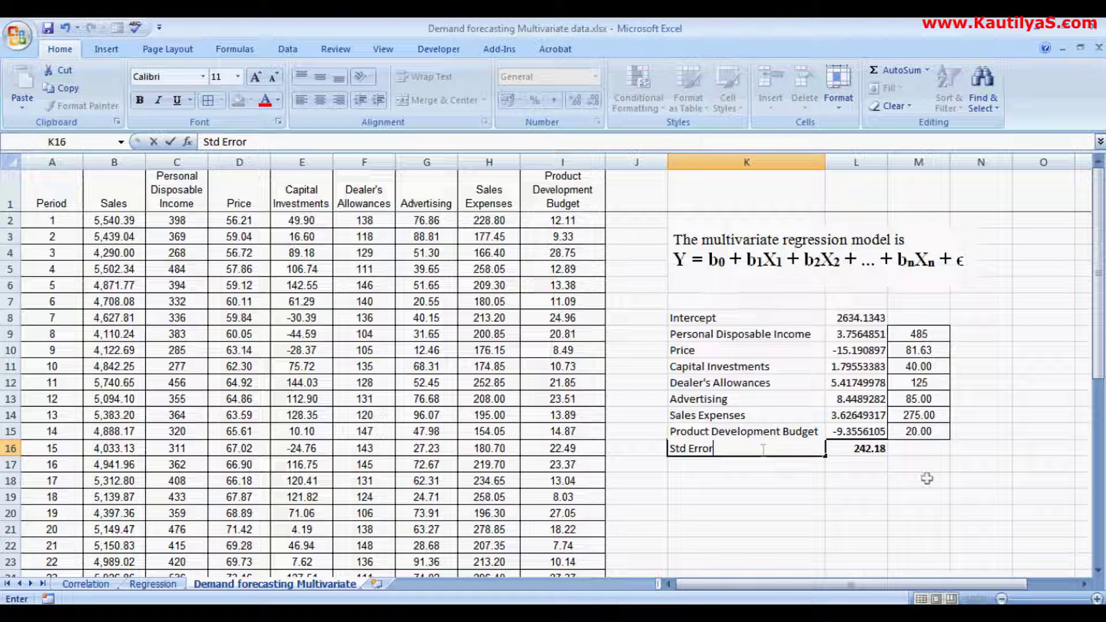
Enter a multiplier of 1 beside the Intercept in M8 and beside Std Error in M16.
{"action": "left_click", "coordinate": [918, 320]}
{"action": "type", "text": "1"}
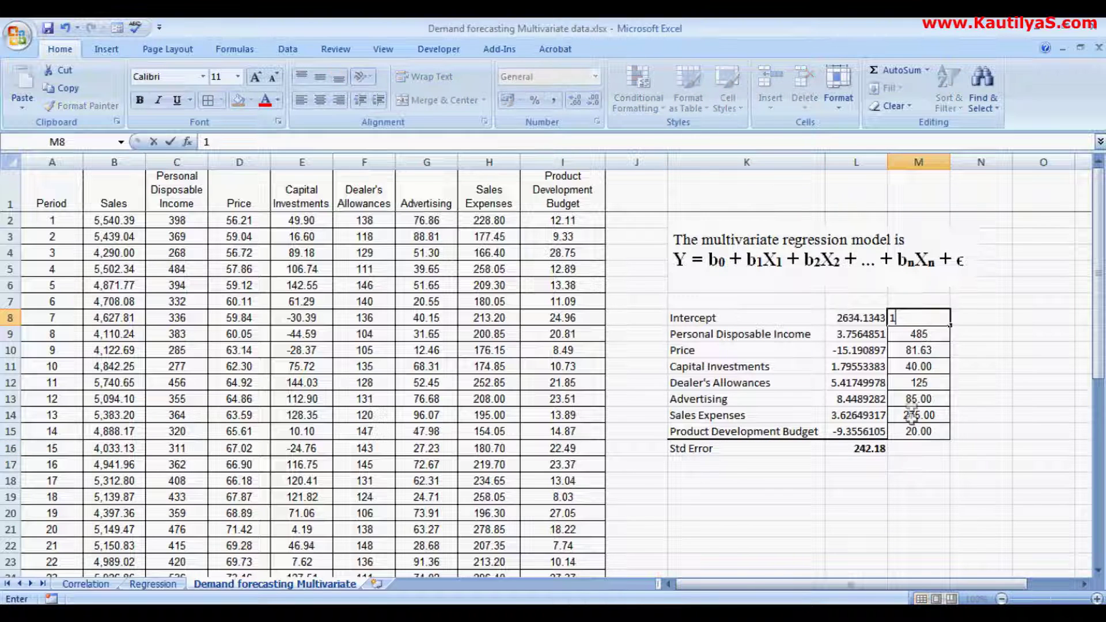
{"action": "left_click", "coordinate": [919, 448]}
{"action": "type", "text": "1"}
{"action": "left_click", "coordinate": [919, 495]}
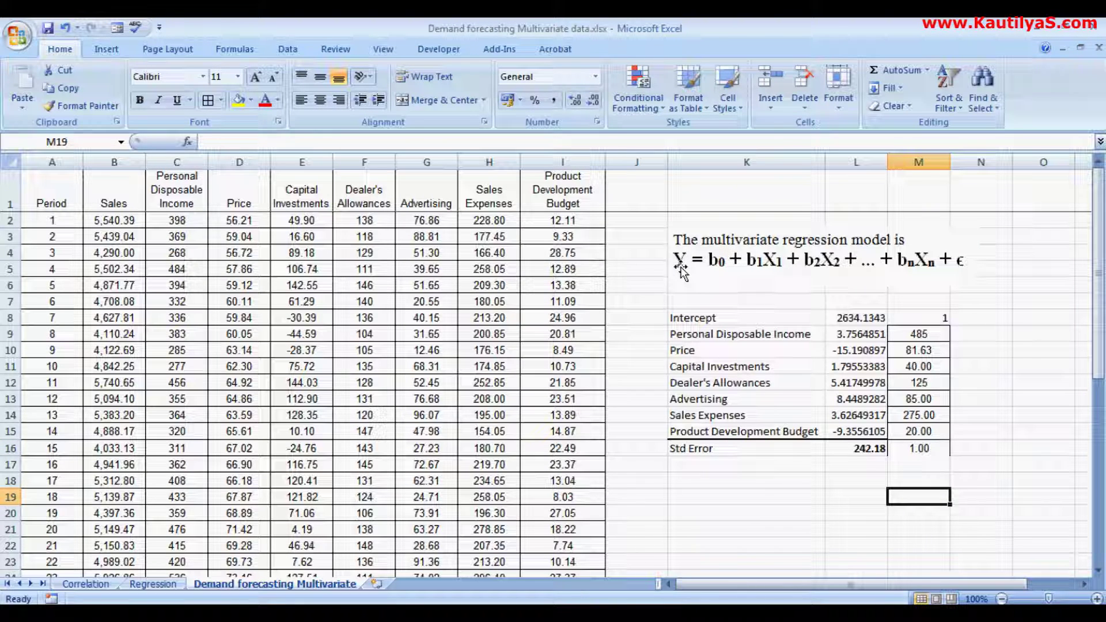
Enter the label "Projected Sales (Y)" in K19 below the coefficient table.
{"action": "scroll", "coordinate": [681, 270], "scroll_direction": "down", "scroll_amount": 1}
{"action": "scroll", "coordinate": [682, 270], "scroll_direction": "up", "scroll_amount": 1}
{"action": "left_click", "coordinate": [777, 498]}
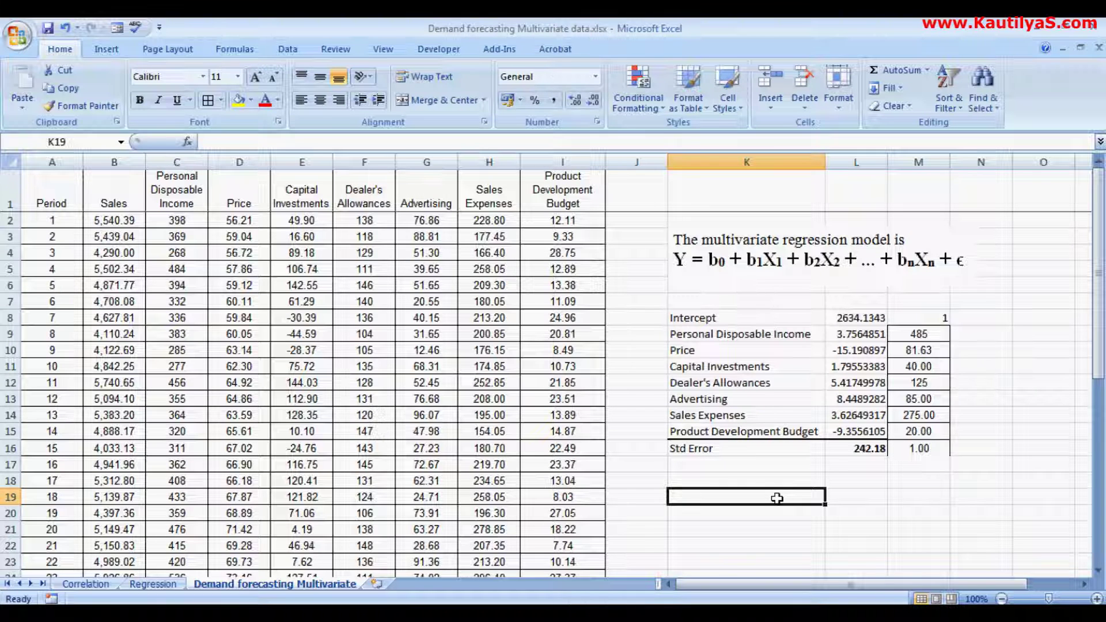
{"action": "type", "text": "Por"}
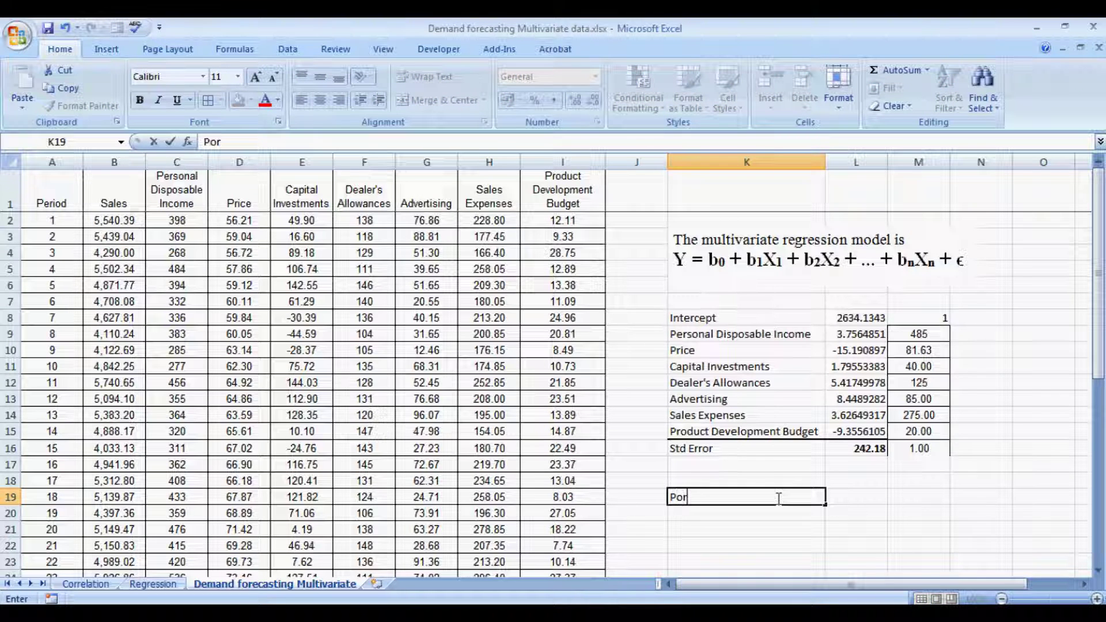
{"action": "key", "text": "BackSpace"}
{"action": "key", "text": "BackSpace"}
{"action": "type", "text": "roje"}
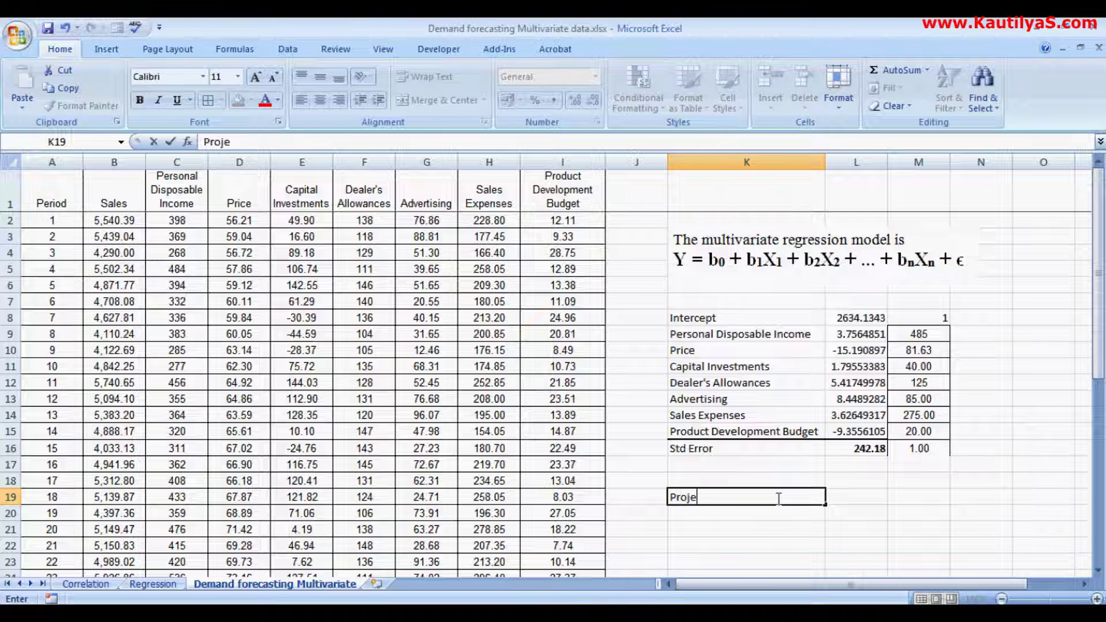
{"action": "type", "text": "cted Sales"}
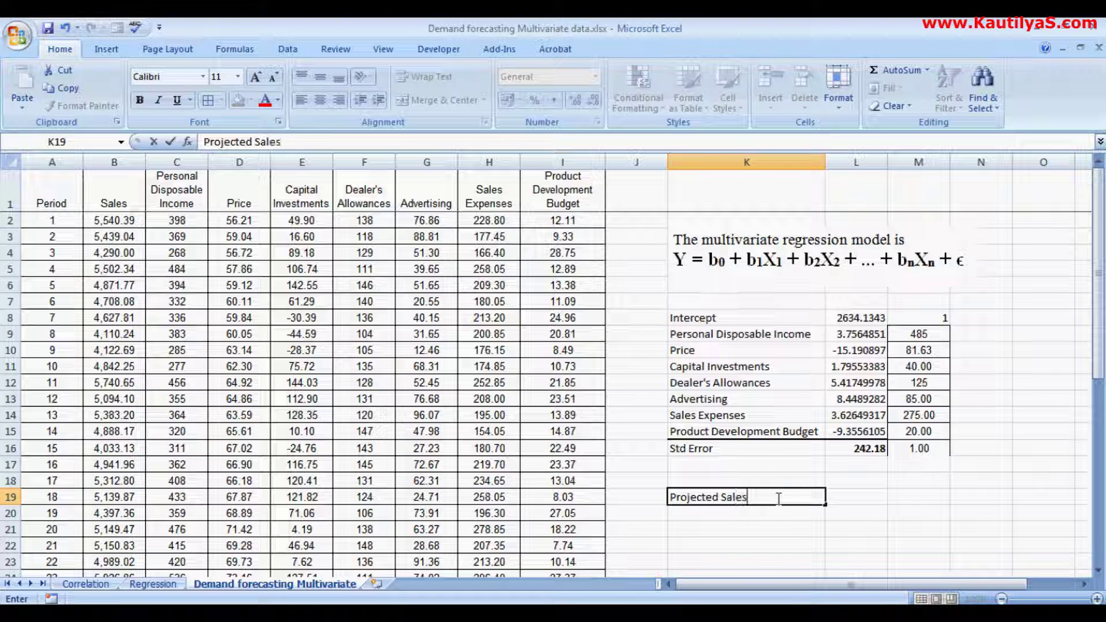
{"action": "type", "text": " (Y"}
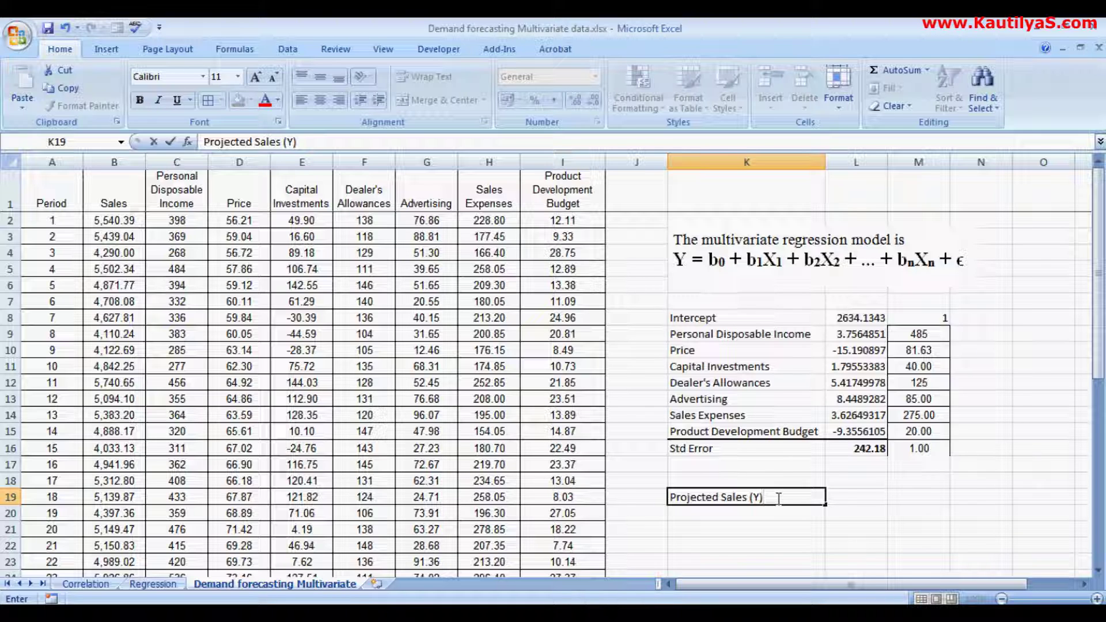
Calculate projected sales in L19 with SUMPRODUCT of the coefficients in L8:L16 and the values in M8:M16.
{"action": "left_click", "coordinate": [869, 501]}
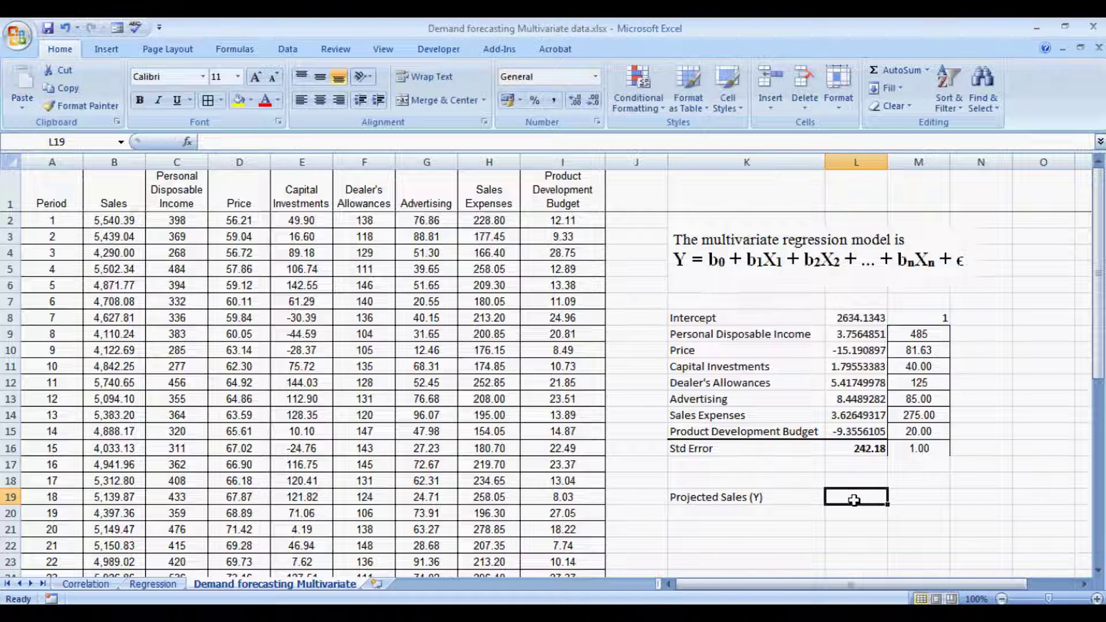
{"action": "type", "text": "=sum"}
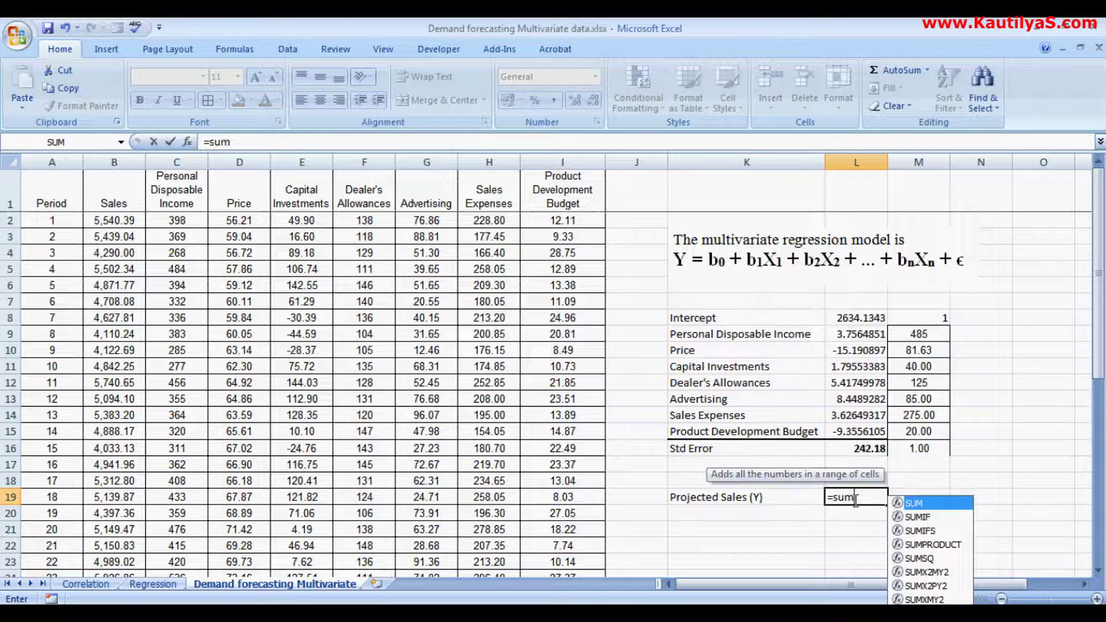
{"action": "type", "text": "p"}
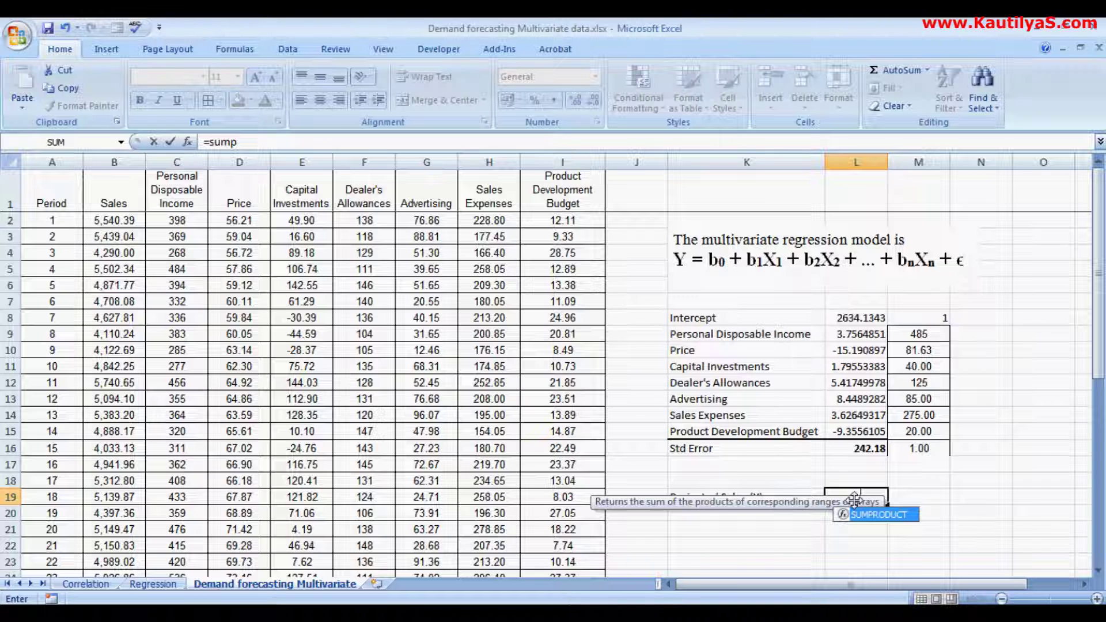
{"action": "type", "text": "roduct"}
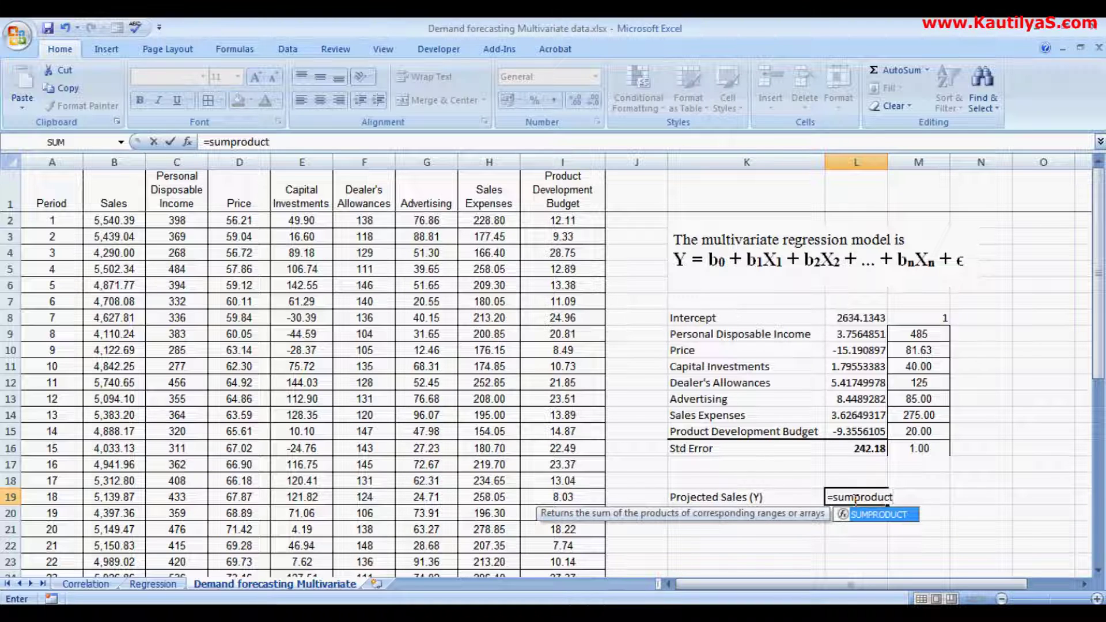
{"action": "type", "text": "("}
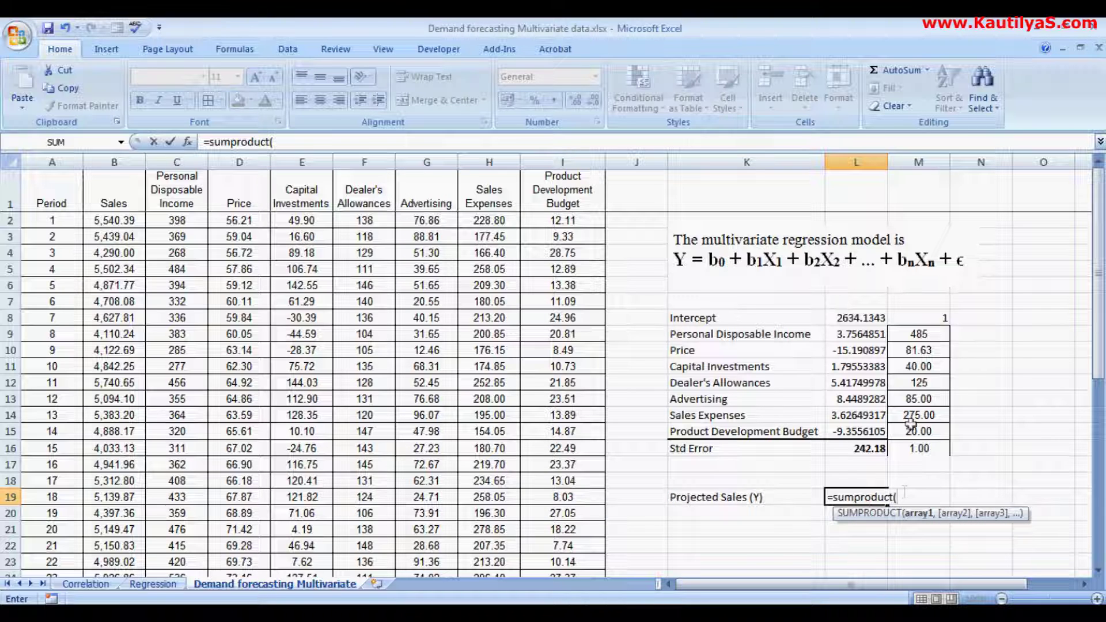
{"action": "left_click_drag", "start_coordinate": [856, 319], "coordinate": [868, 441]}
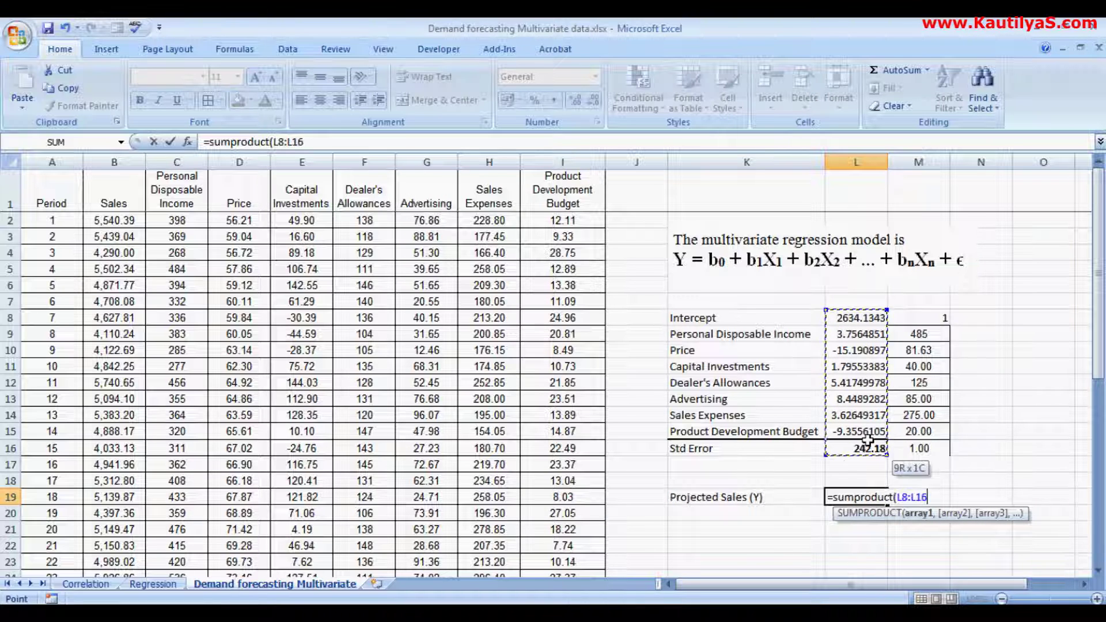
{"action": "type", "text": ","}
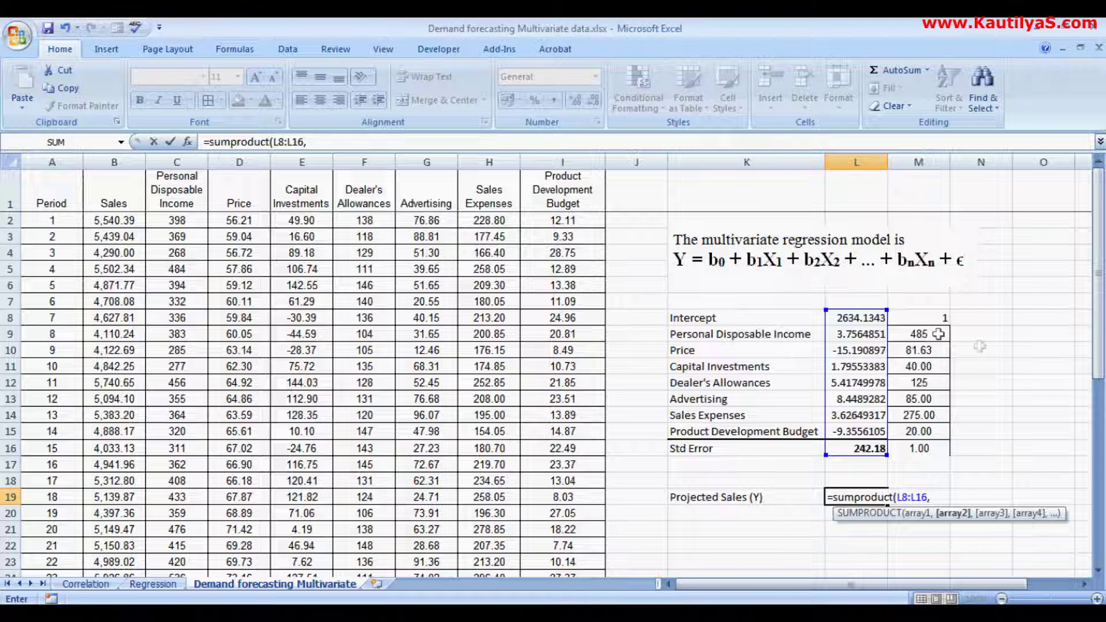
{"action": "left_click_drag", "start_coordinate": [915, 320], "coordinate": [918, 446]}
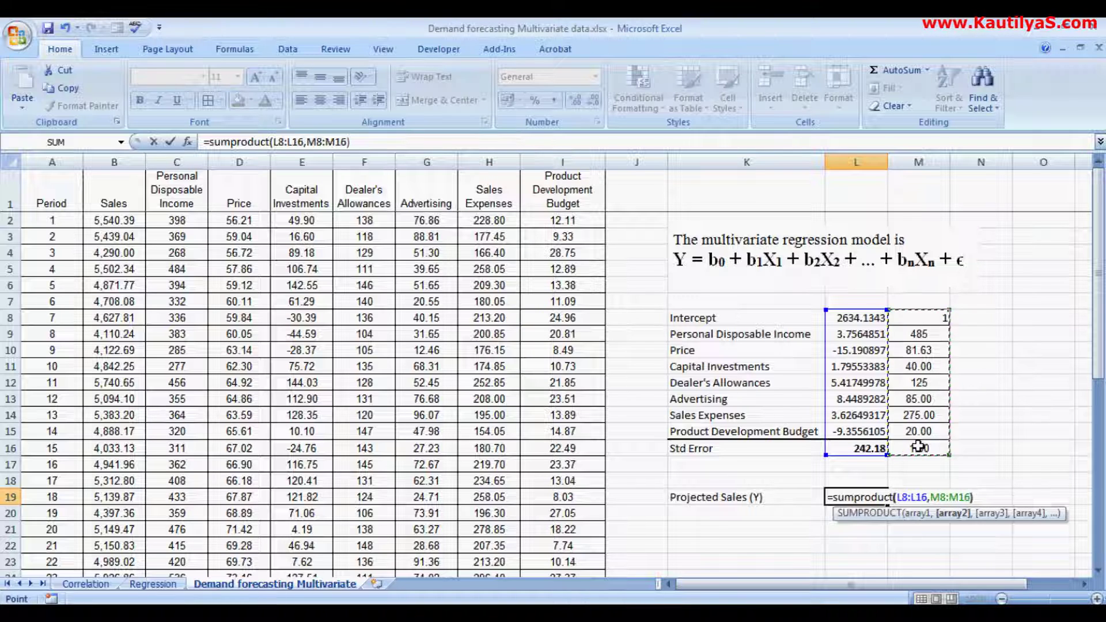
{"action": "type", "text": ")"}
{"action": "key", "text": "Return"}
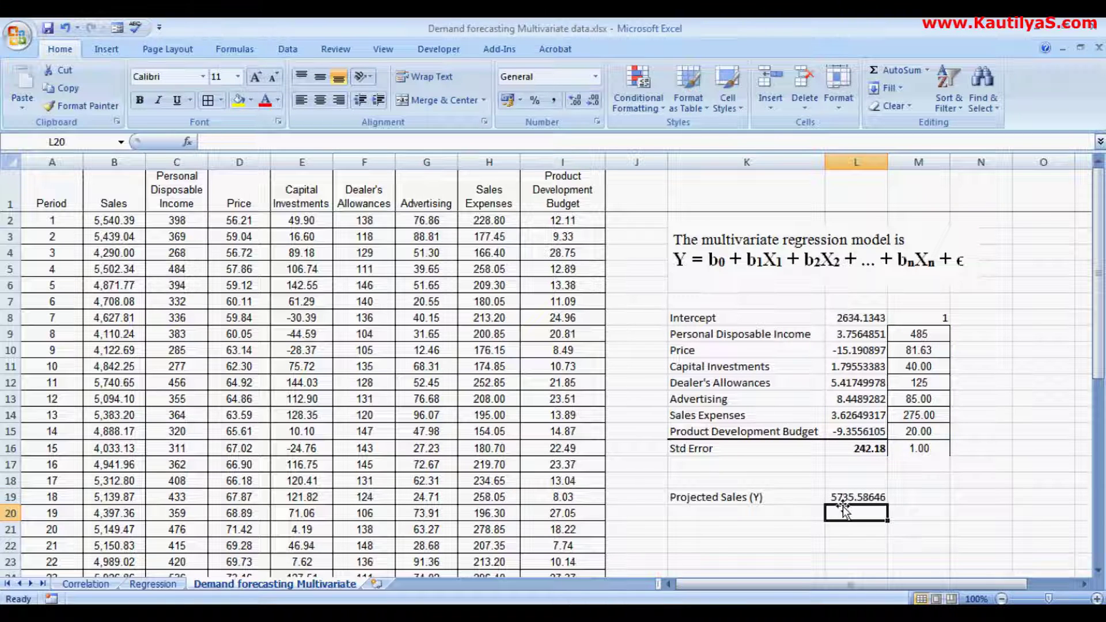
Right-align the multiplier and period values in M8:M16.
{"action": "scroll", "coordinate": [838, 499], "scroll_direction": "down", "scroll_amount": 1}
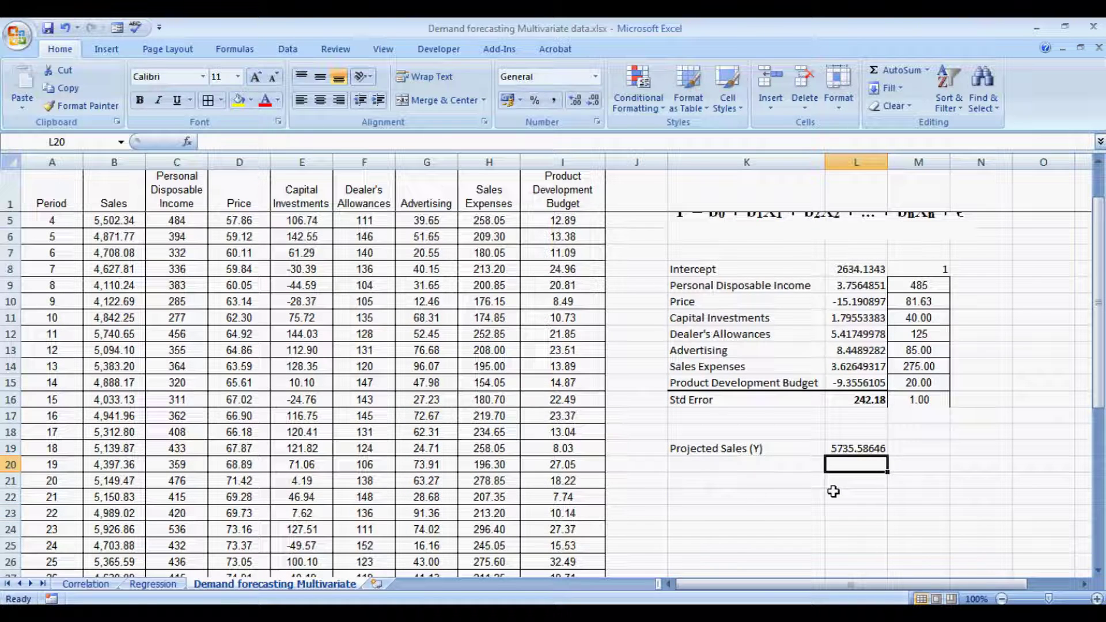
{"action": "scroll", "coordinate": [834, 491], "scroll_direction": "up", "scroll_amount": 1}
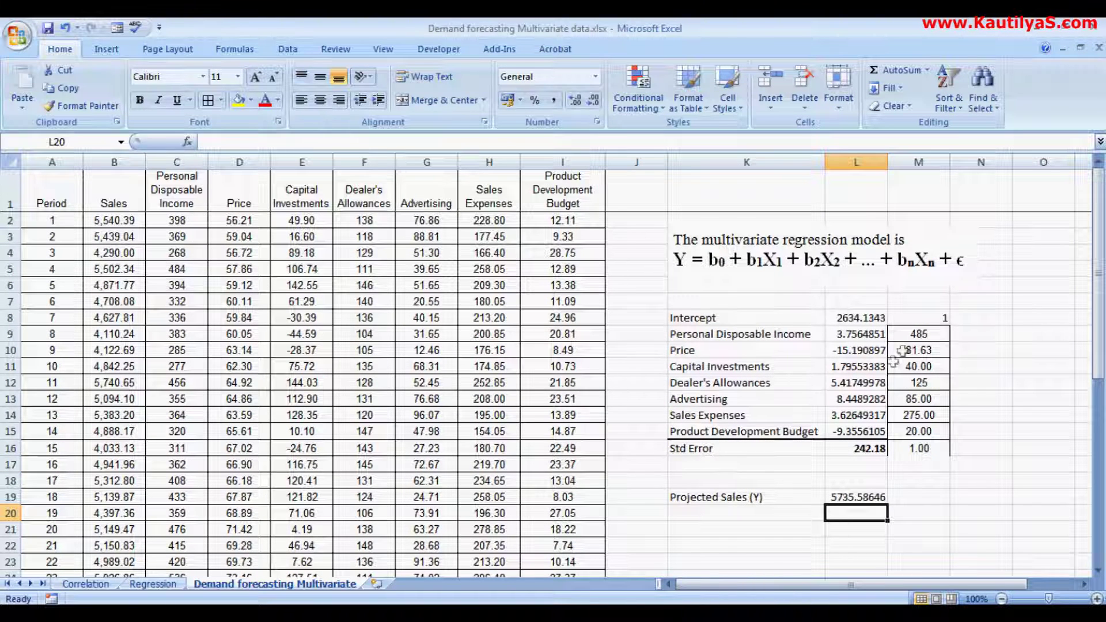
{"action": "left_click_drag", "start_coordinate": [914, 319], "coordinate": [919, 448]}
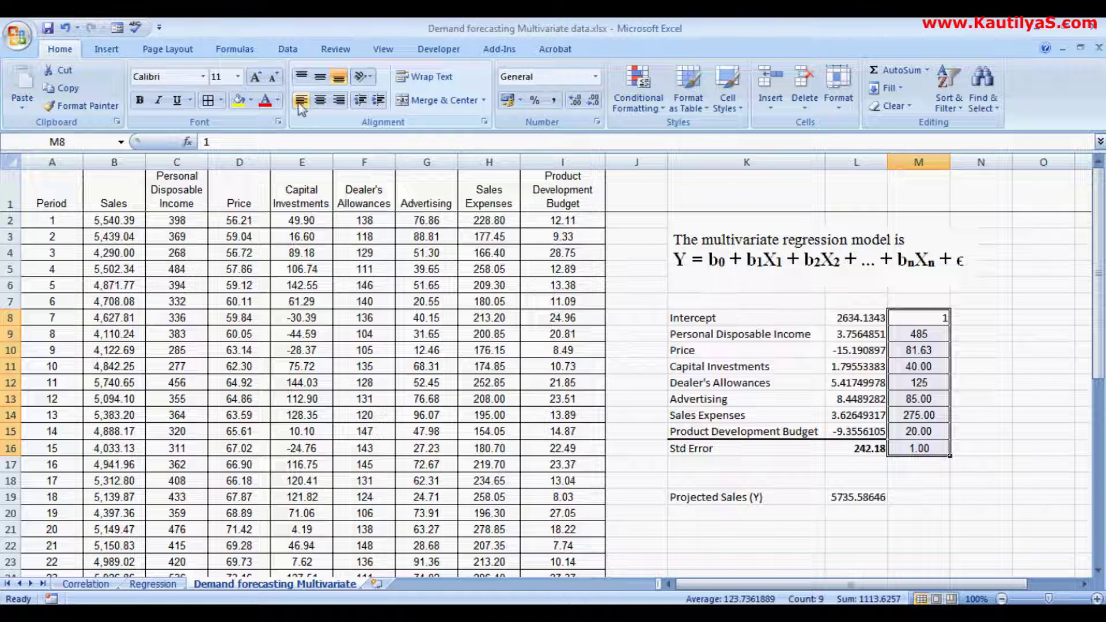
{"action": "left_click", "coordinate": [337, 101]}
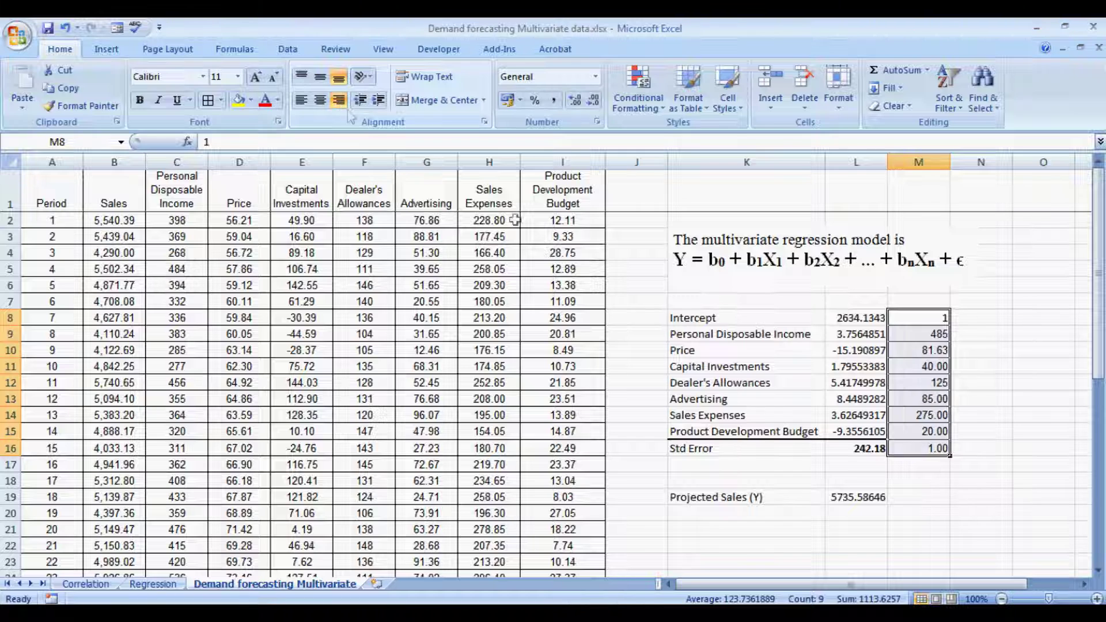
{"action": "left_click", "coordinate": [972, 339]}
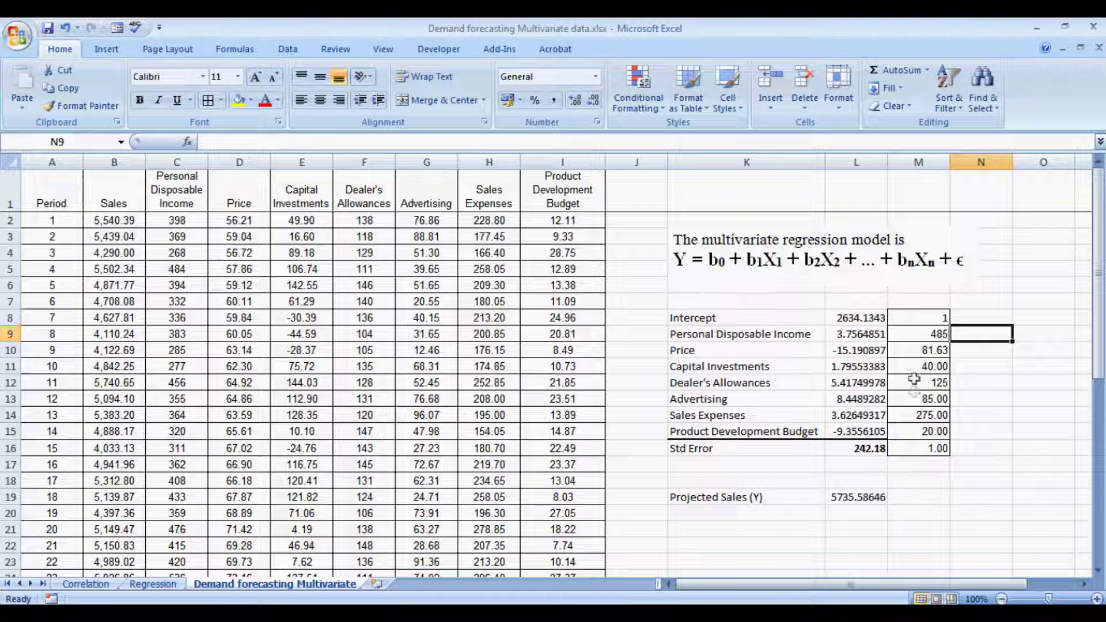
Set the Price value in M10 to 85 to test its effect on projected sales.
{"action": "left_click", "coordinate": [913, 353]}
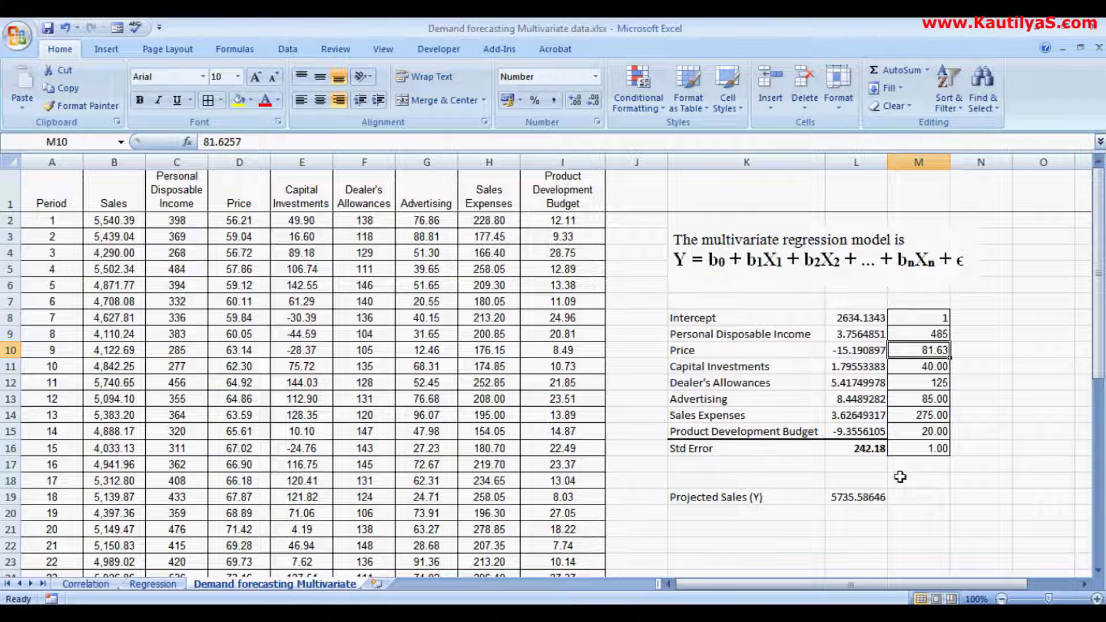
{"action": "type", "text": "85"}
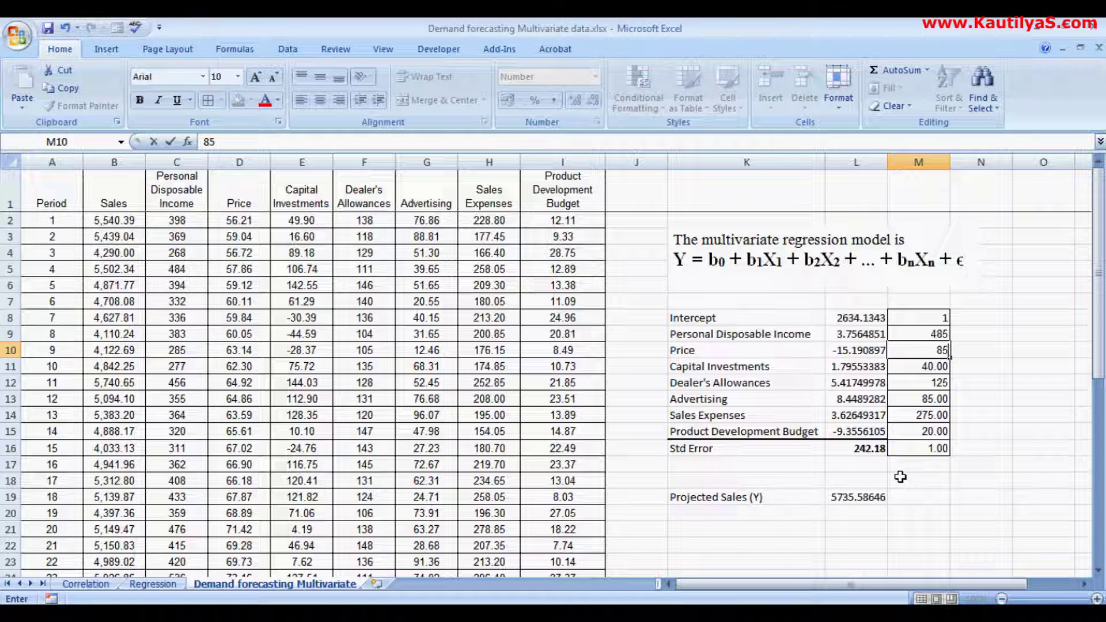
{"action": "key", "text": "Return"}
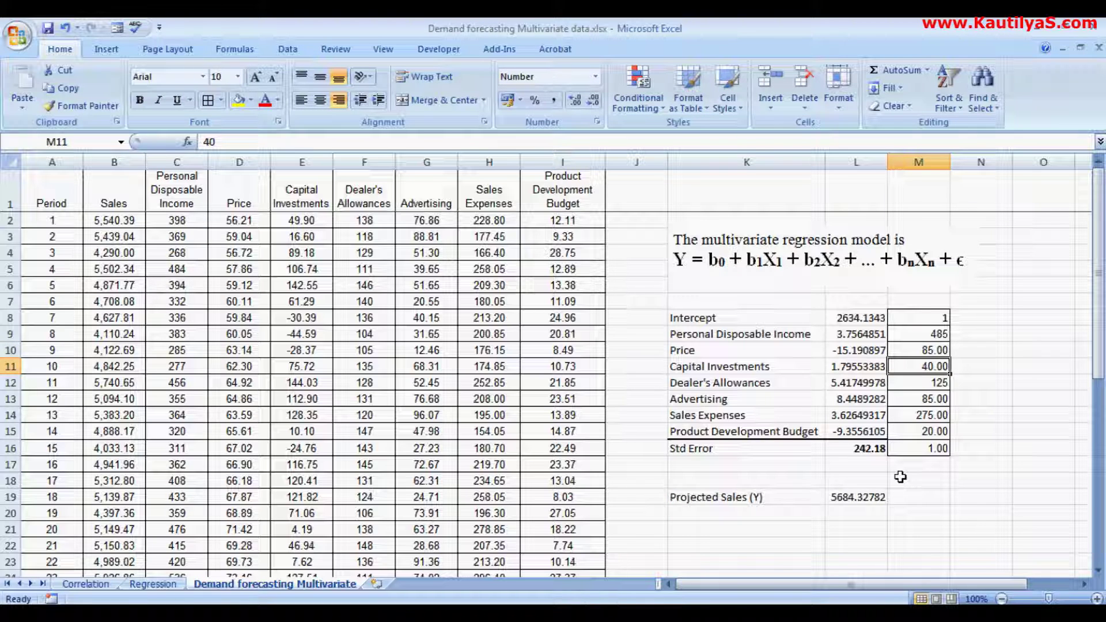
Make the Projected Sales (Y) label and value in K19:L19 bold and give both cells borders.
{"action": "left_click_drag", "start_coordinate": [752, 499], "coordinate": [837, 497]}
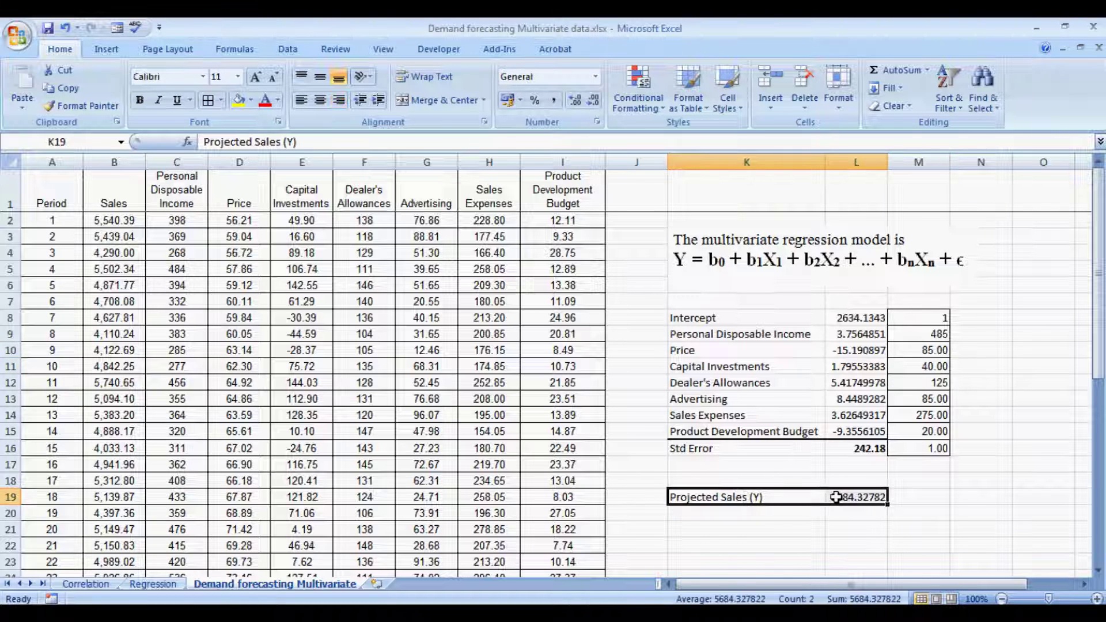
{"action": "left_click", "coordinate": [139, 101]}
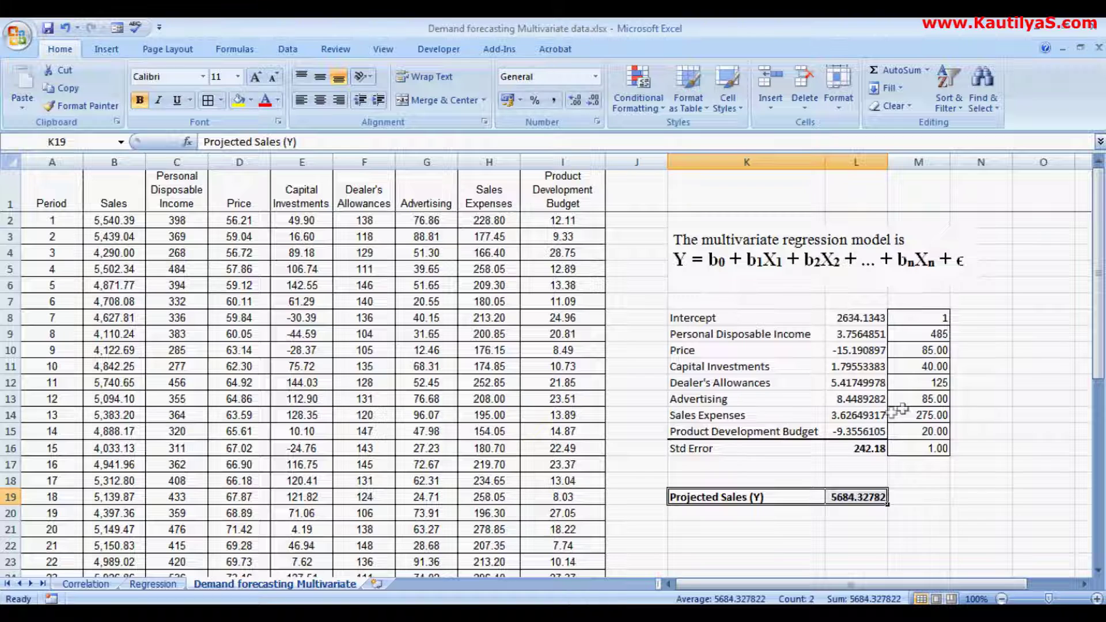
Set the Advertising value in M13 to 90 to test its effect on projected sales.
{"action": "left_click", "coordinate": [901, 400]}
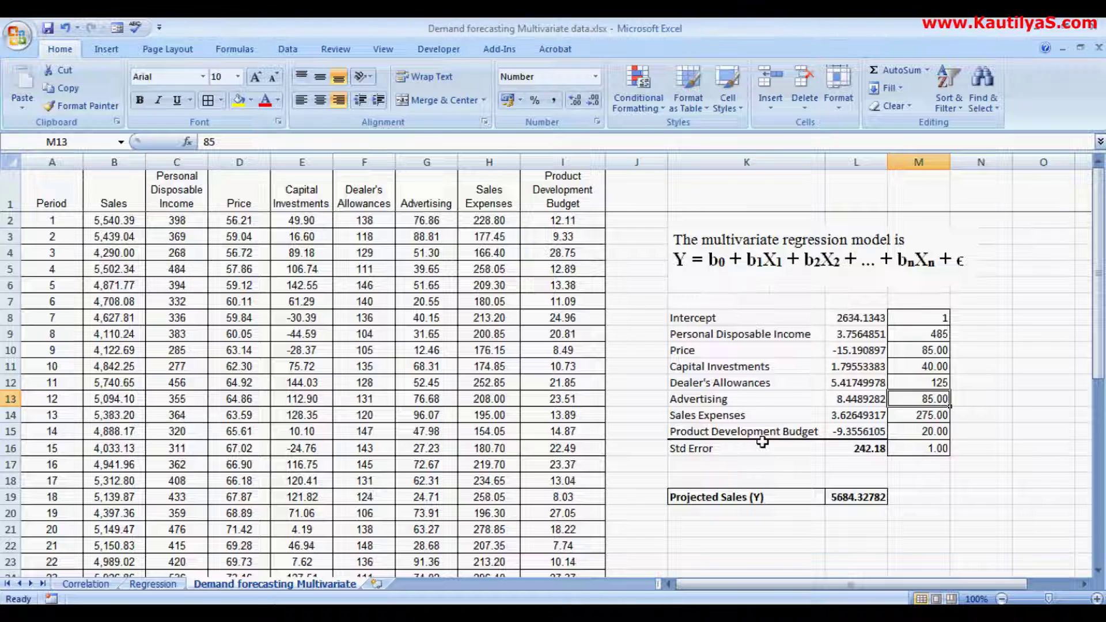
{"action": "type", "text": "90"}
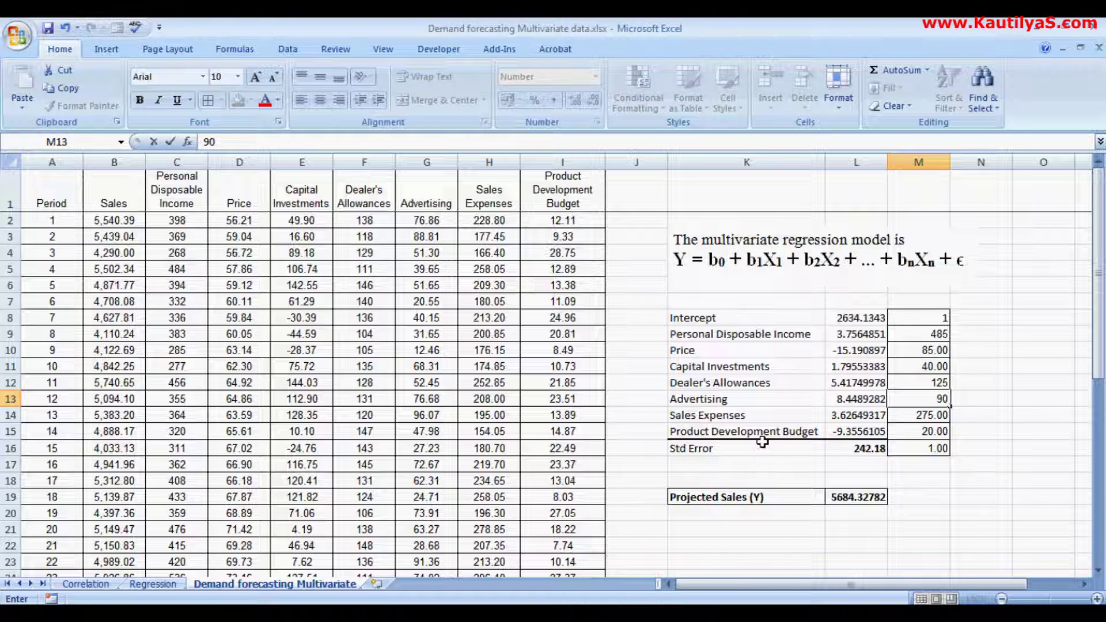
{"action": "key", "text": "Return"}
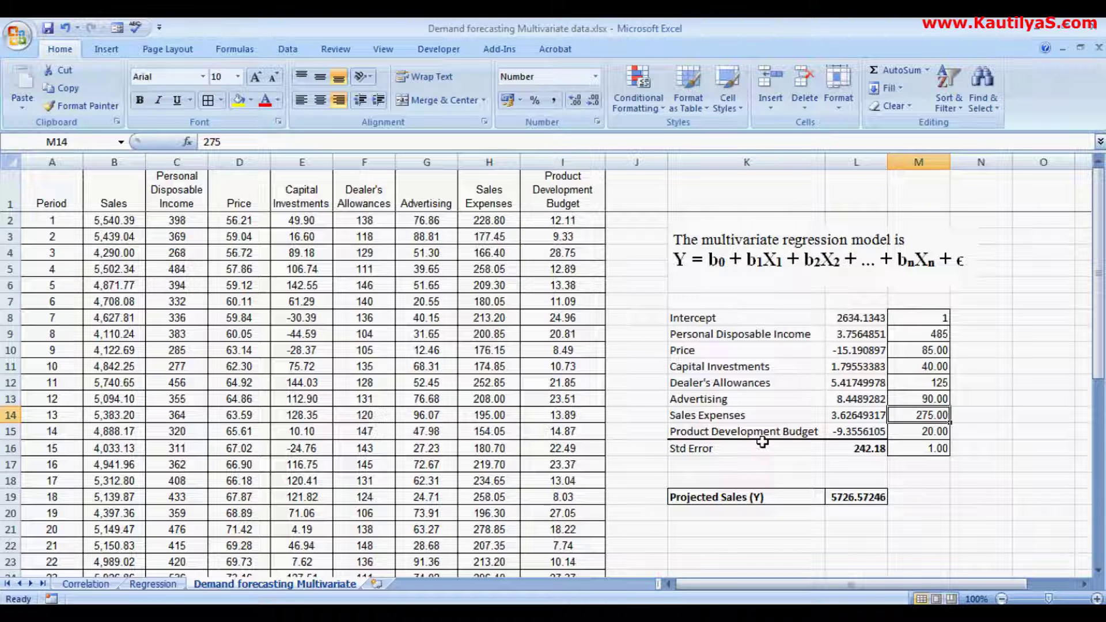